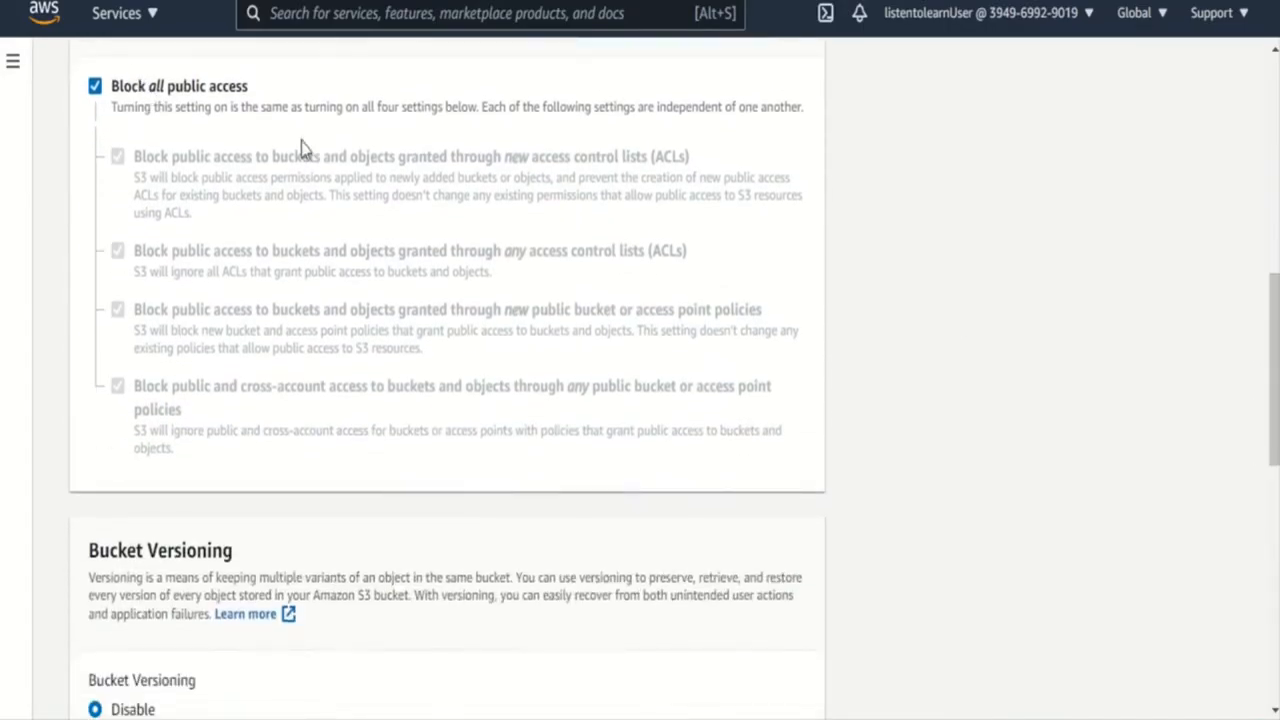
- Enable Bucket Versioning for the new bucket and create it, leaving server-side encryption disabled
drag(1274, 420, 1263, 584)
click(96, 180)
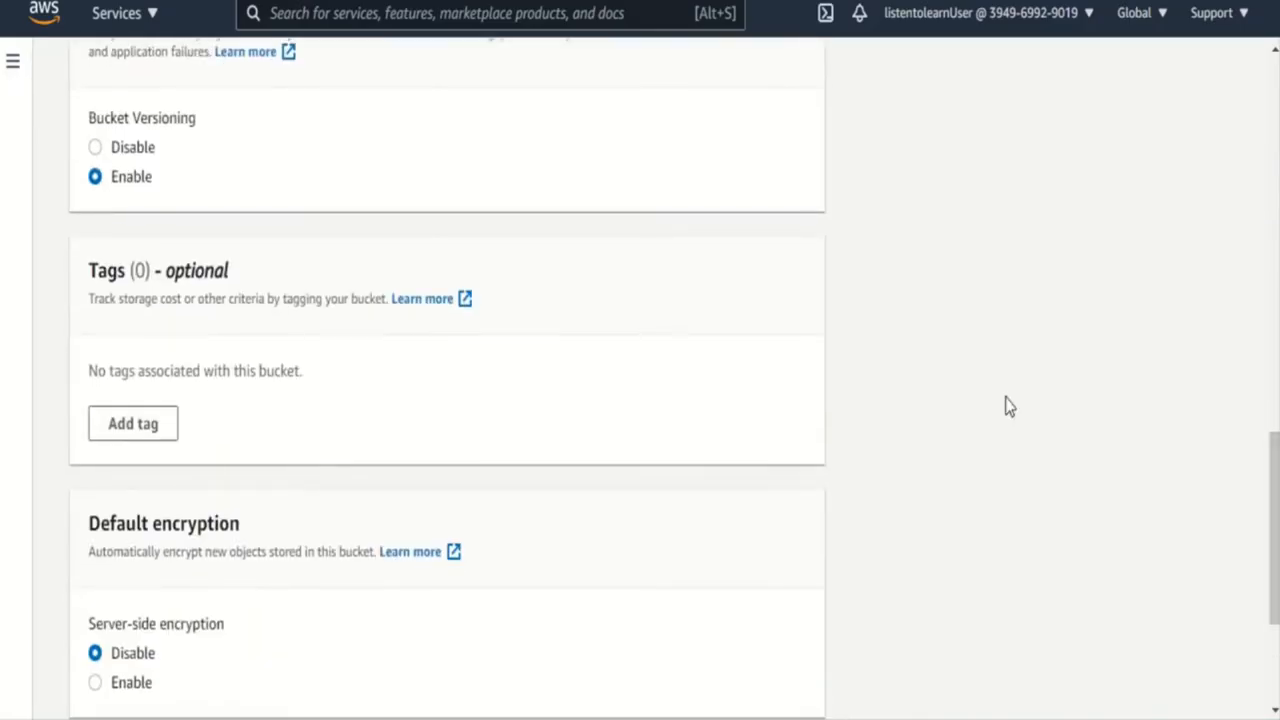
drag(1273, 463, 1271, 554)
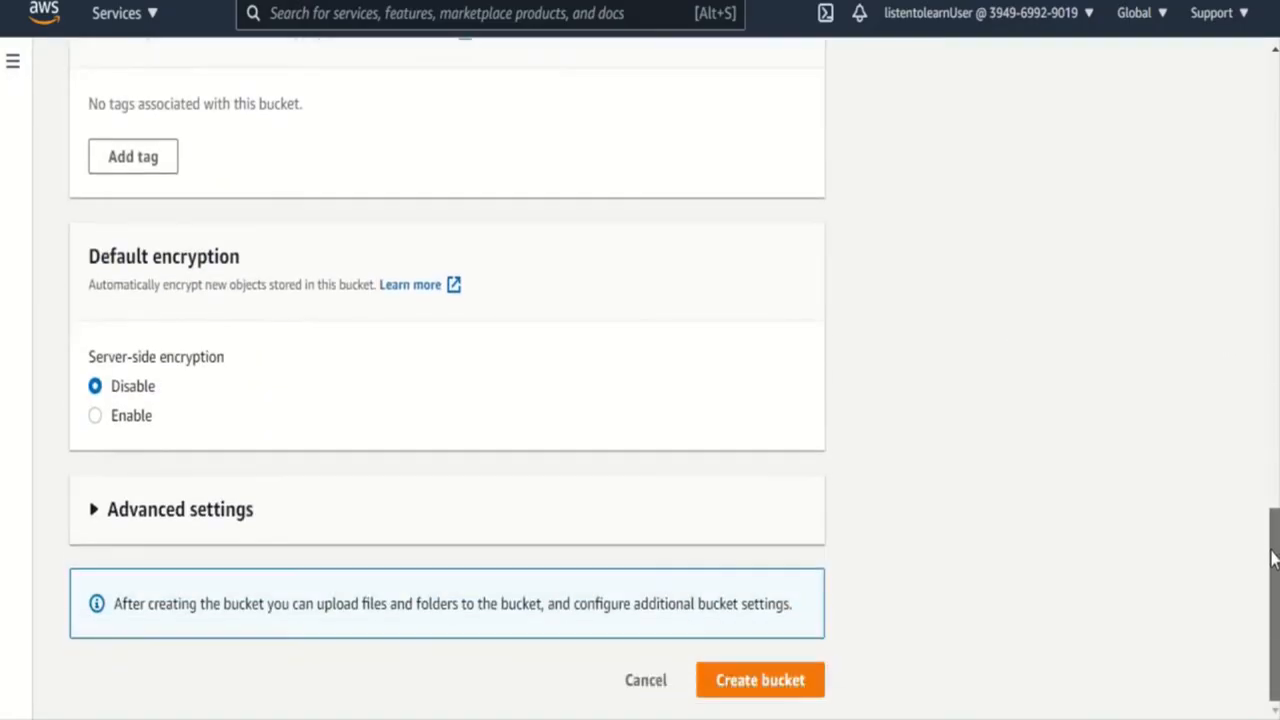
click(763, 688)
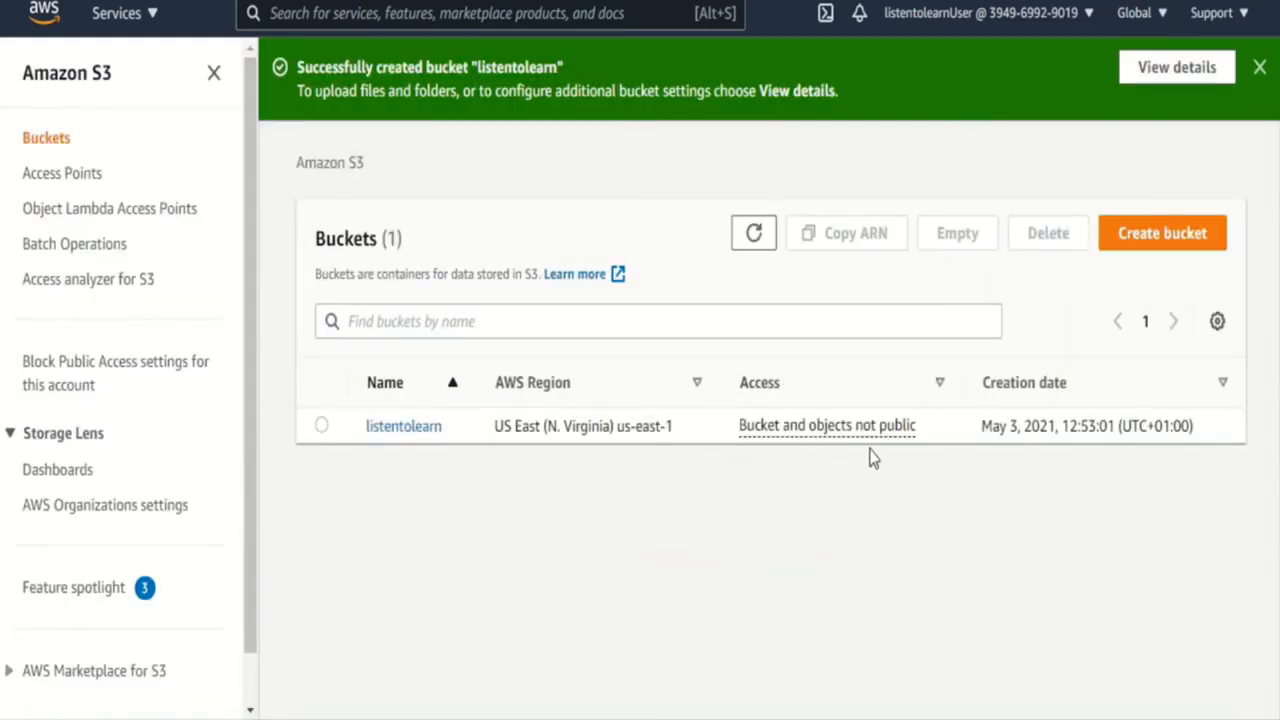
- Upload the error, index and second HTML files from the s3 website folder to the listentolearn bucket
click(420, 427)
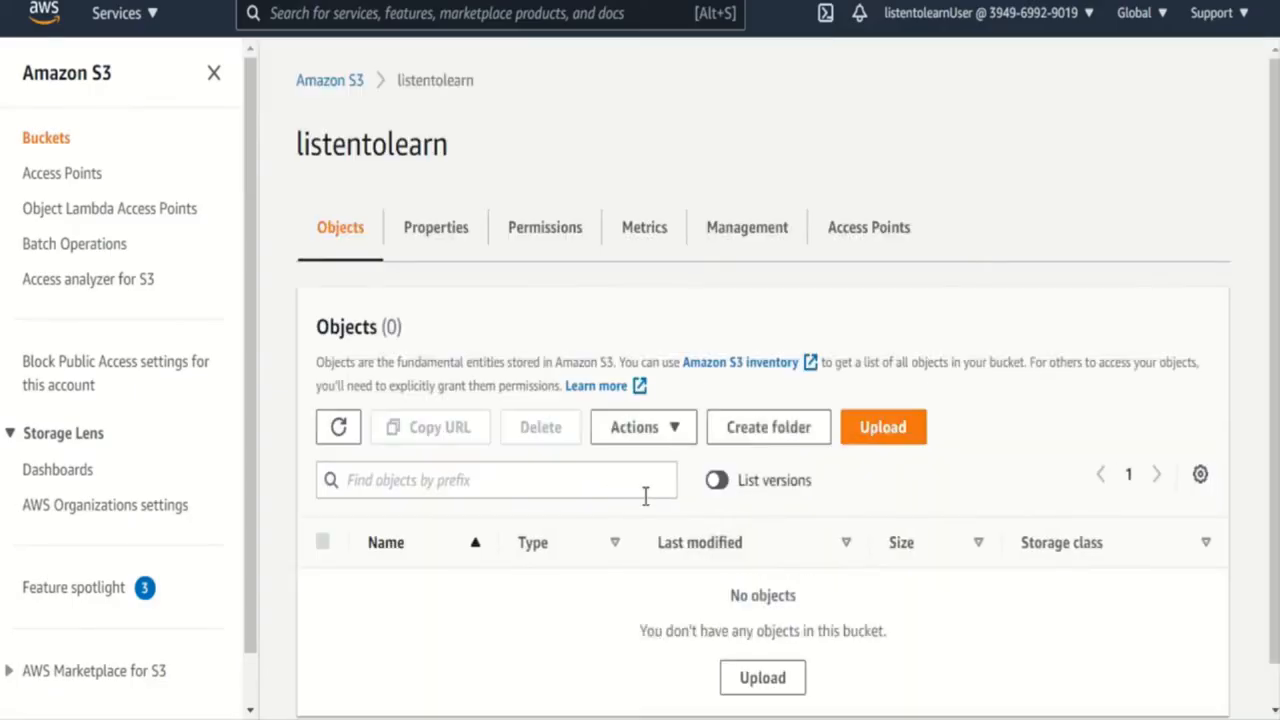
click(883, 437)
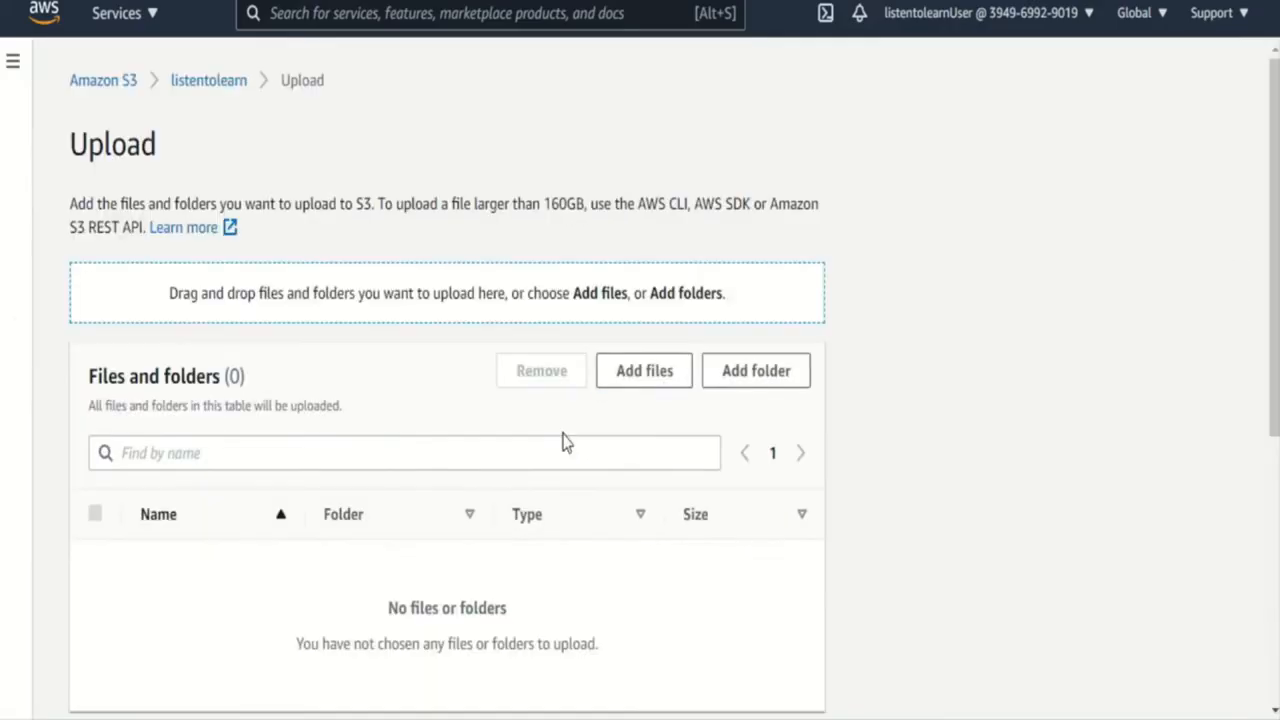
click(652, 383)
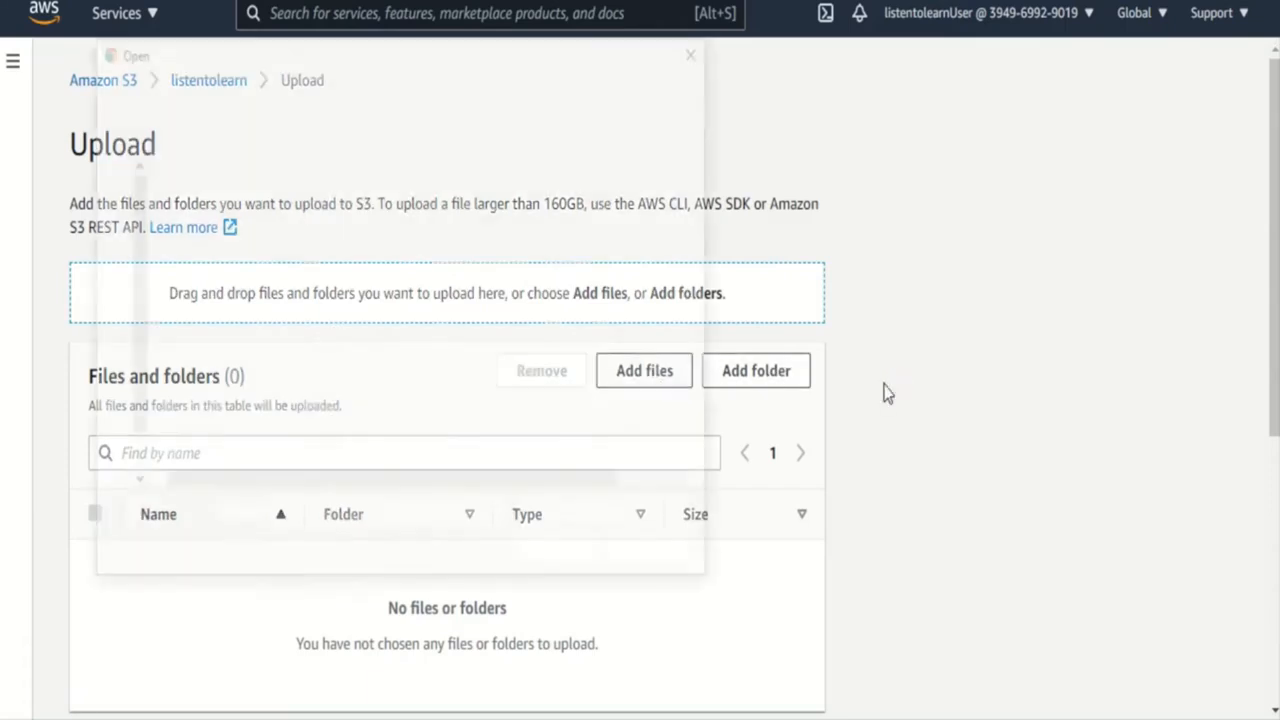
drag(228, 272, 229, 215)
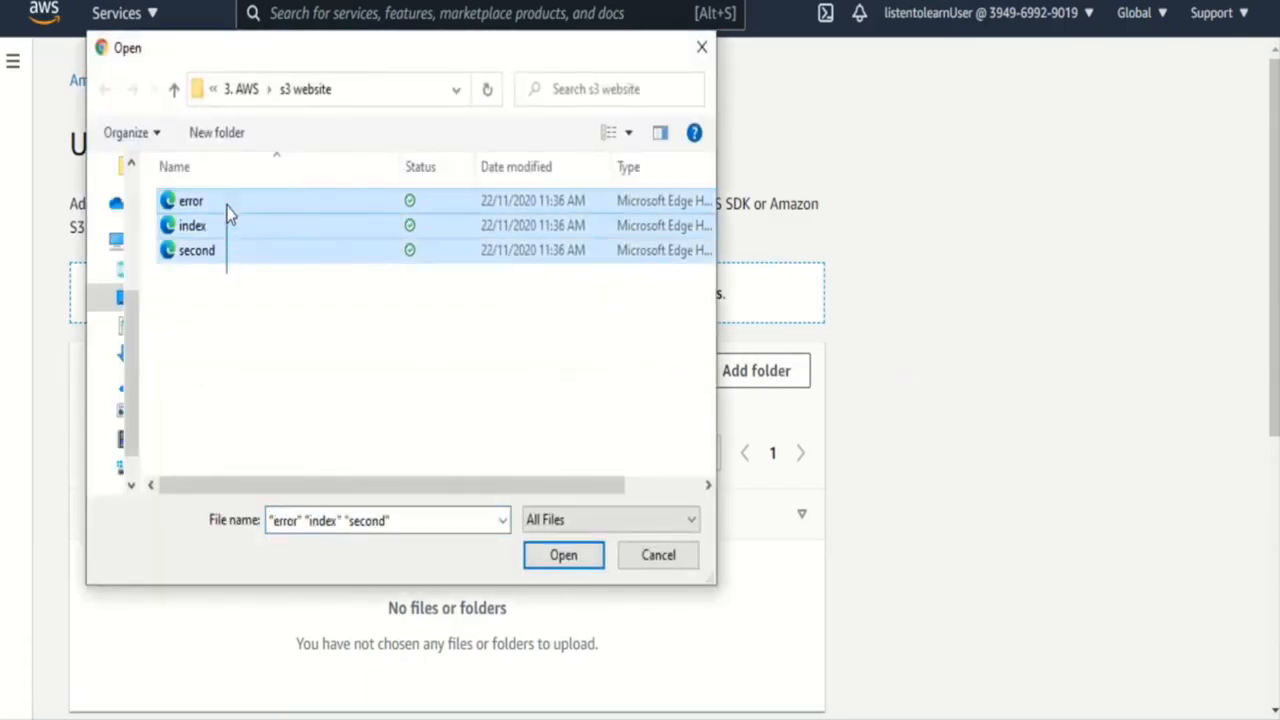
click(565, 563)
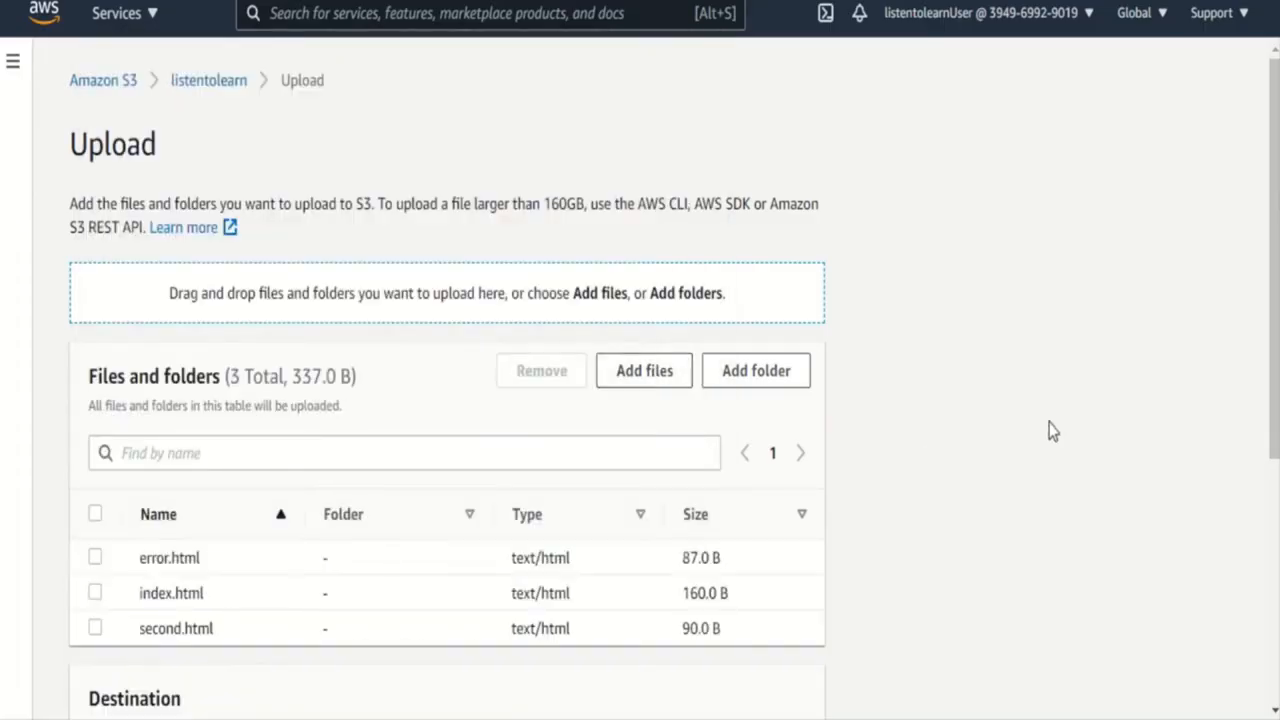
drag(1272, 430, 1272, 672)
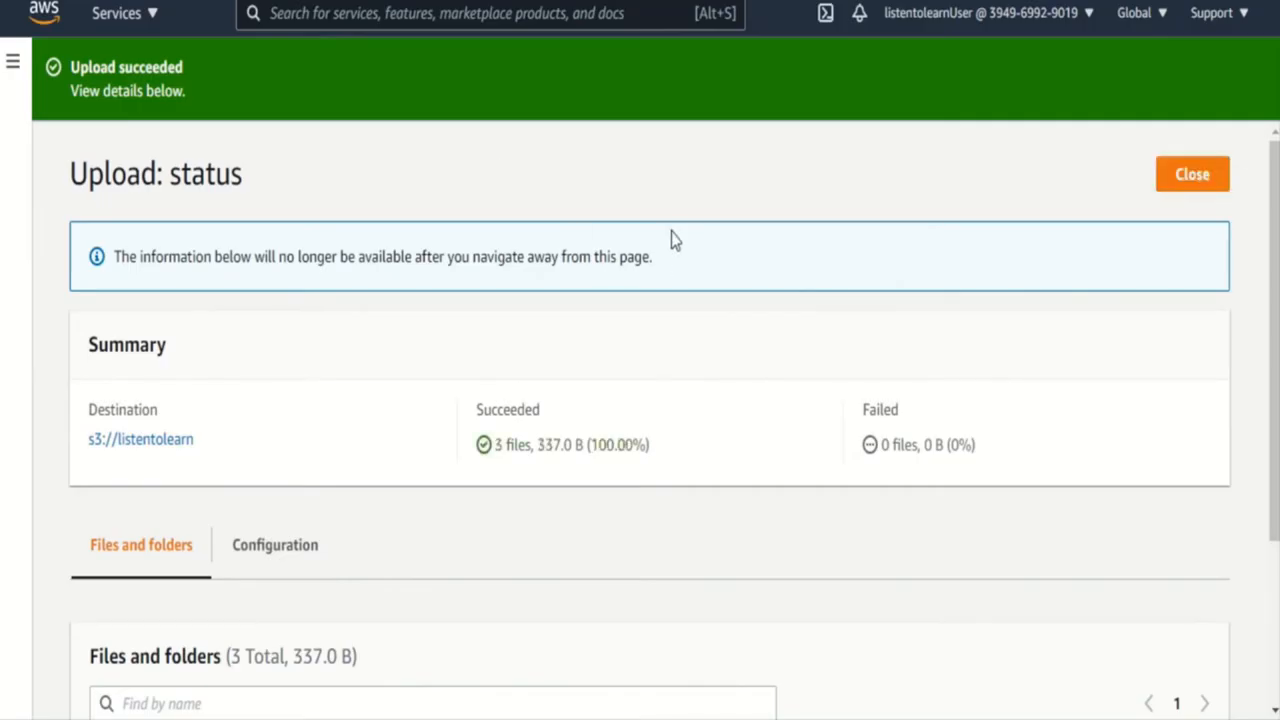
- Open the uploaded index.html object's details and visit its object URL to test public access
drag(1270, 375, 1274, 629)
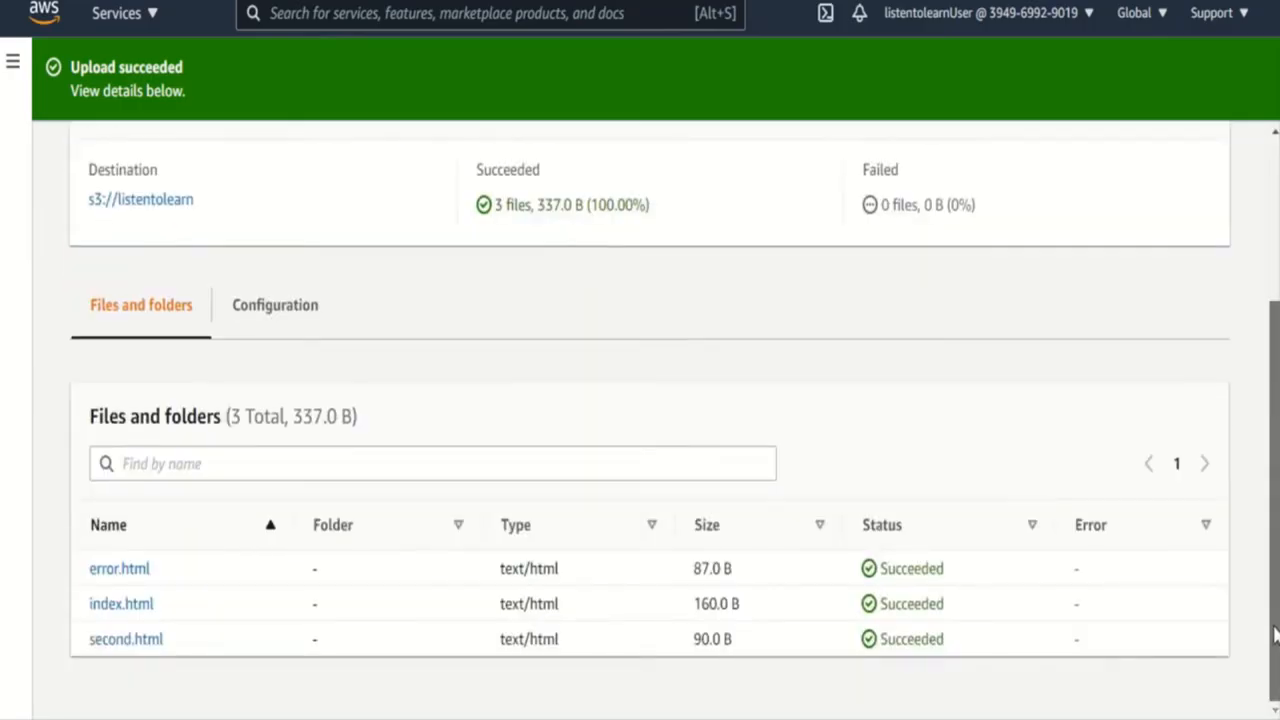
click(121, 606)
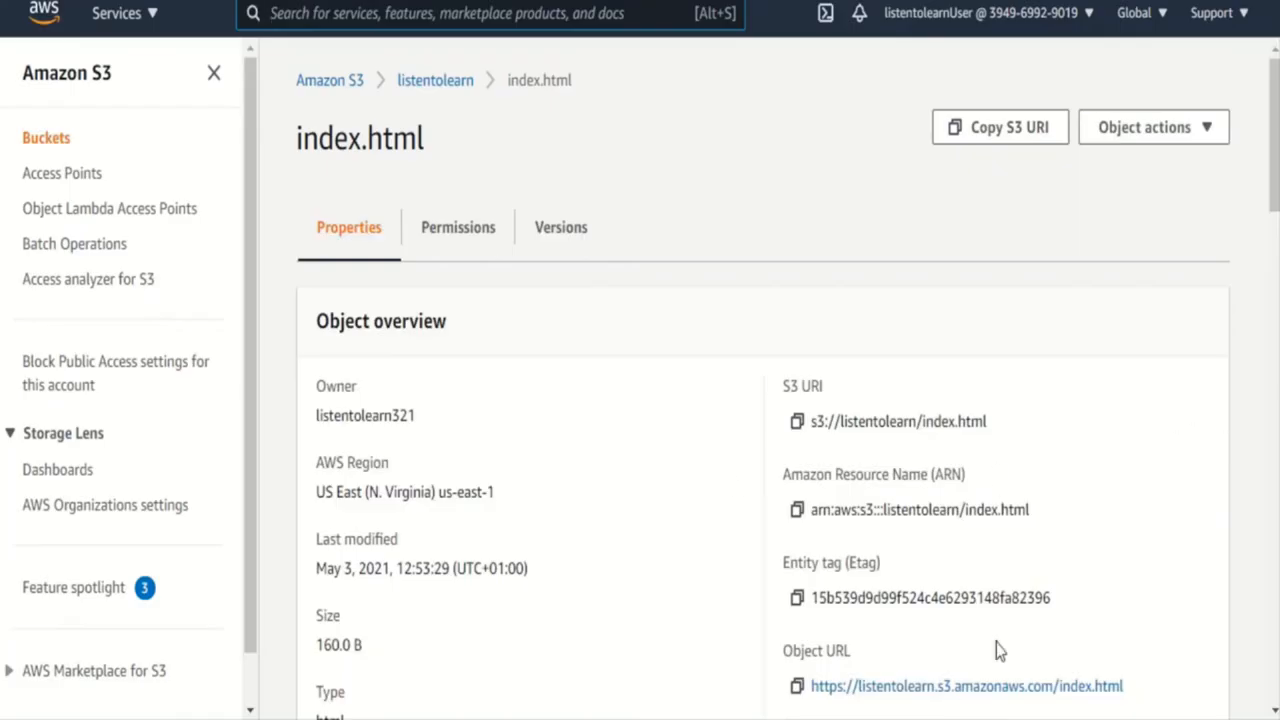
click(925, 688)
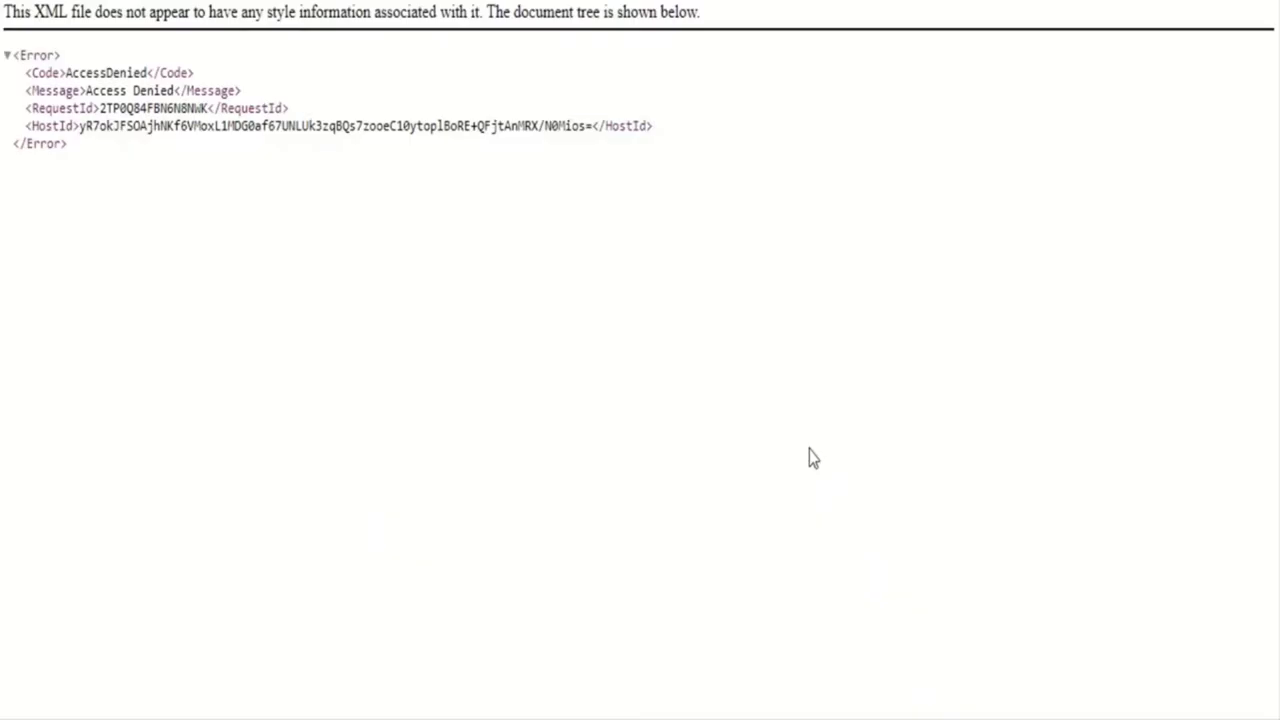
drag(76, 89, 234, 126)
click(397, 126)
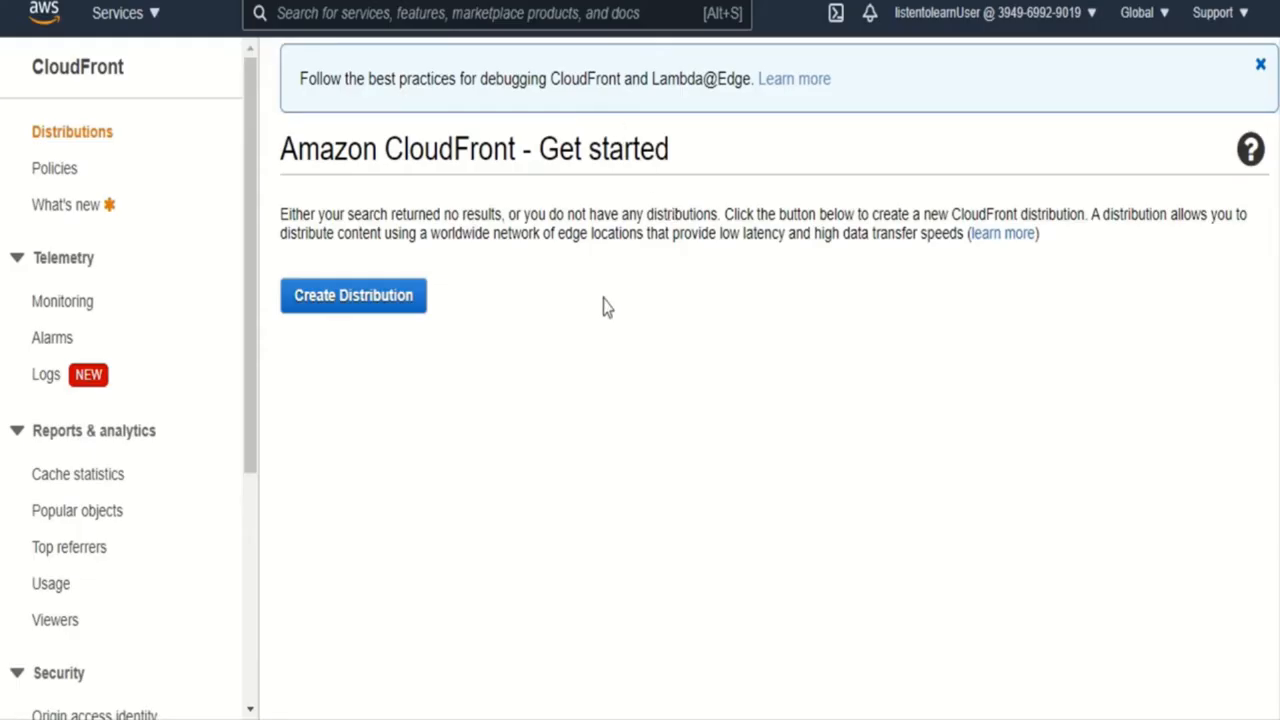
- Start a new CloudFront web distribution with listentolearn.s3.amazonaws.com as the origin domain name
click(333, 298)
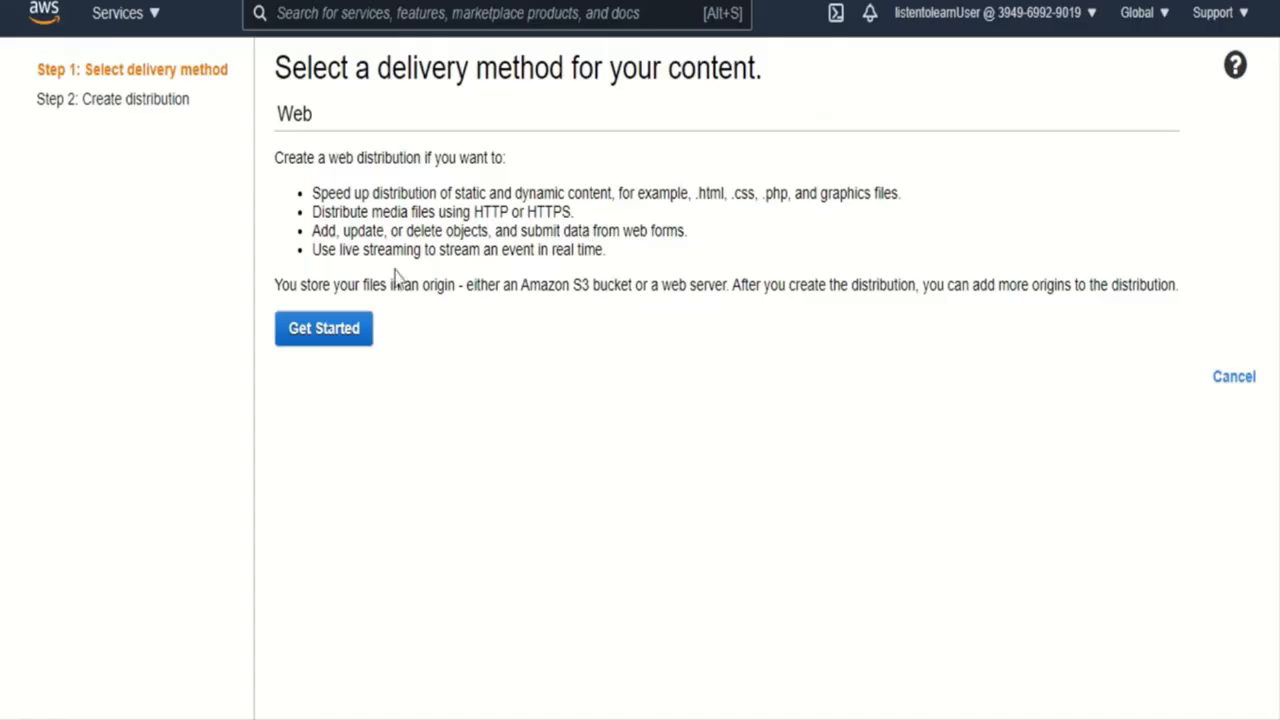
click(333, 338)
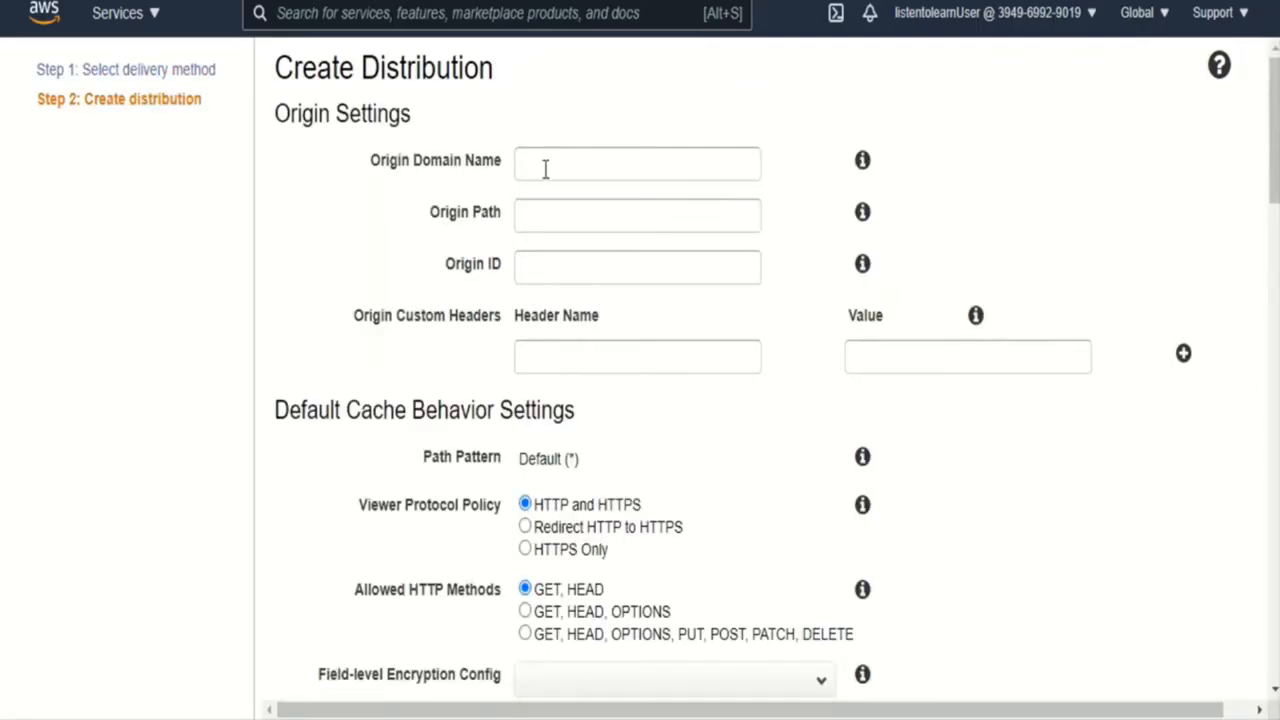
click(545, 169)
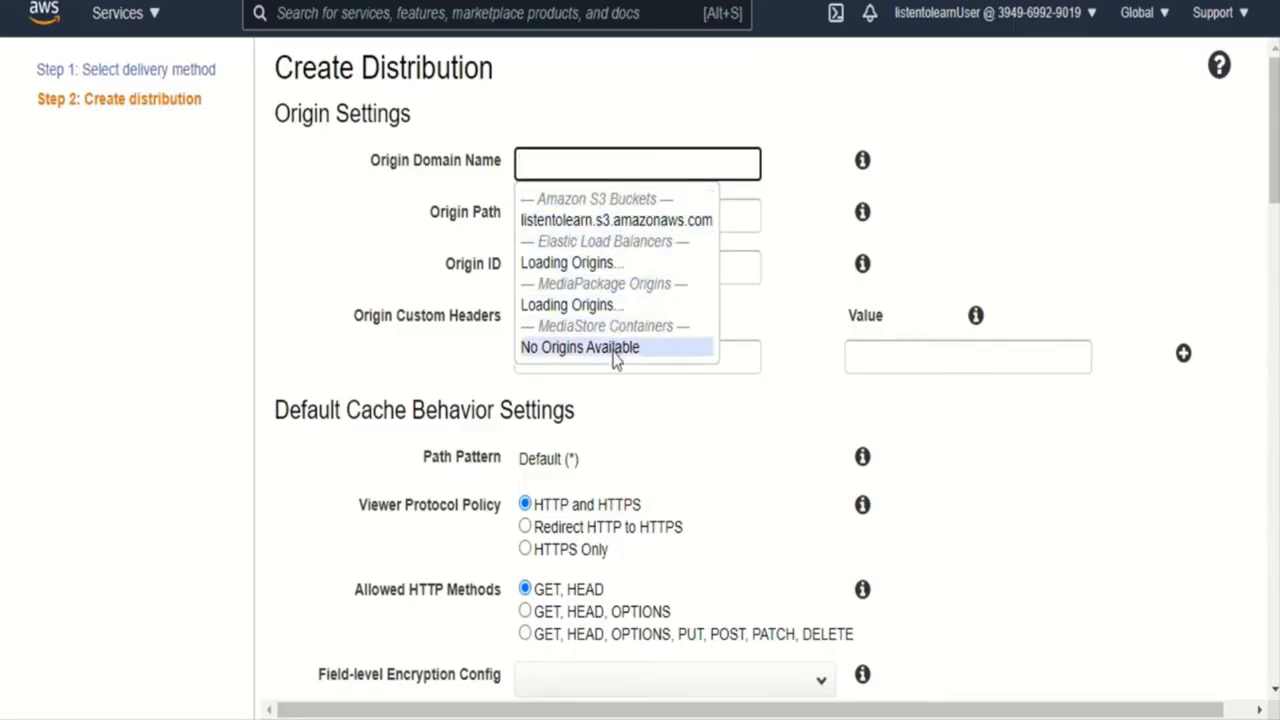
click(629, 227)
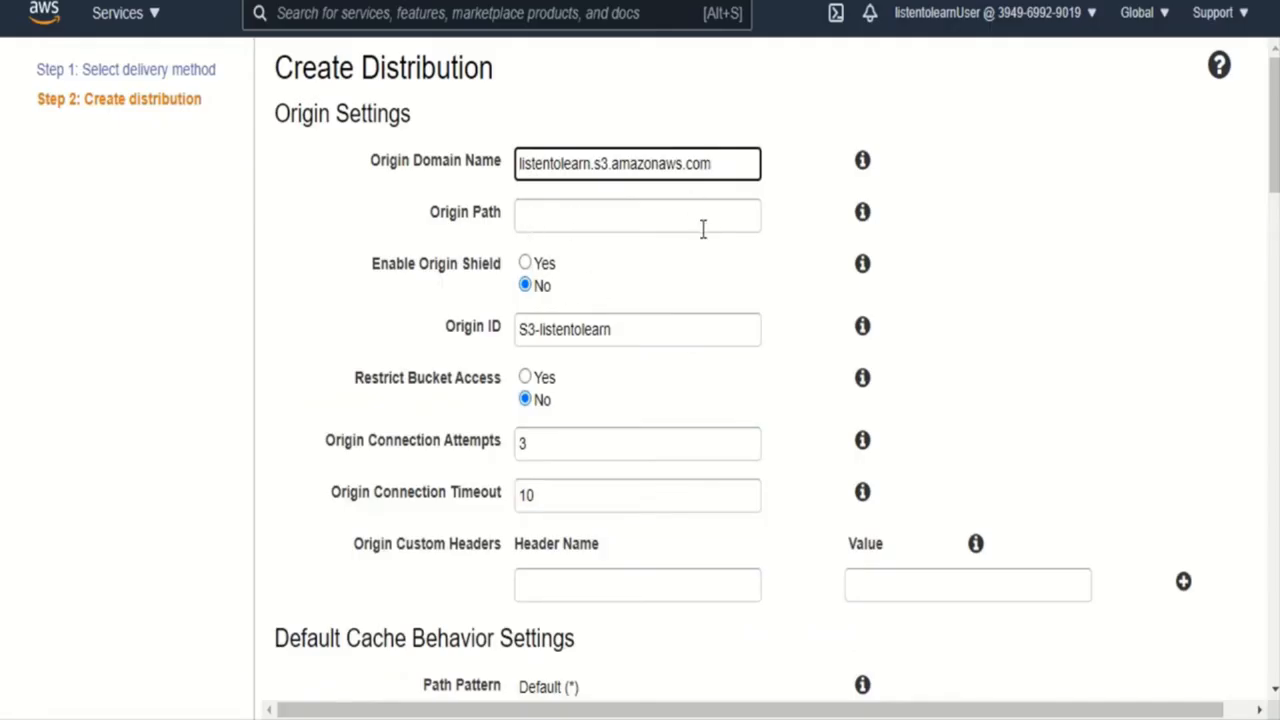
click(525, 264)
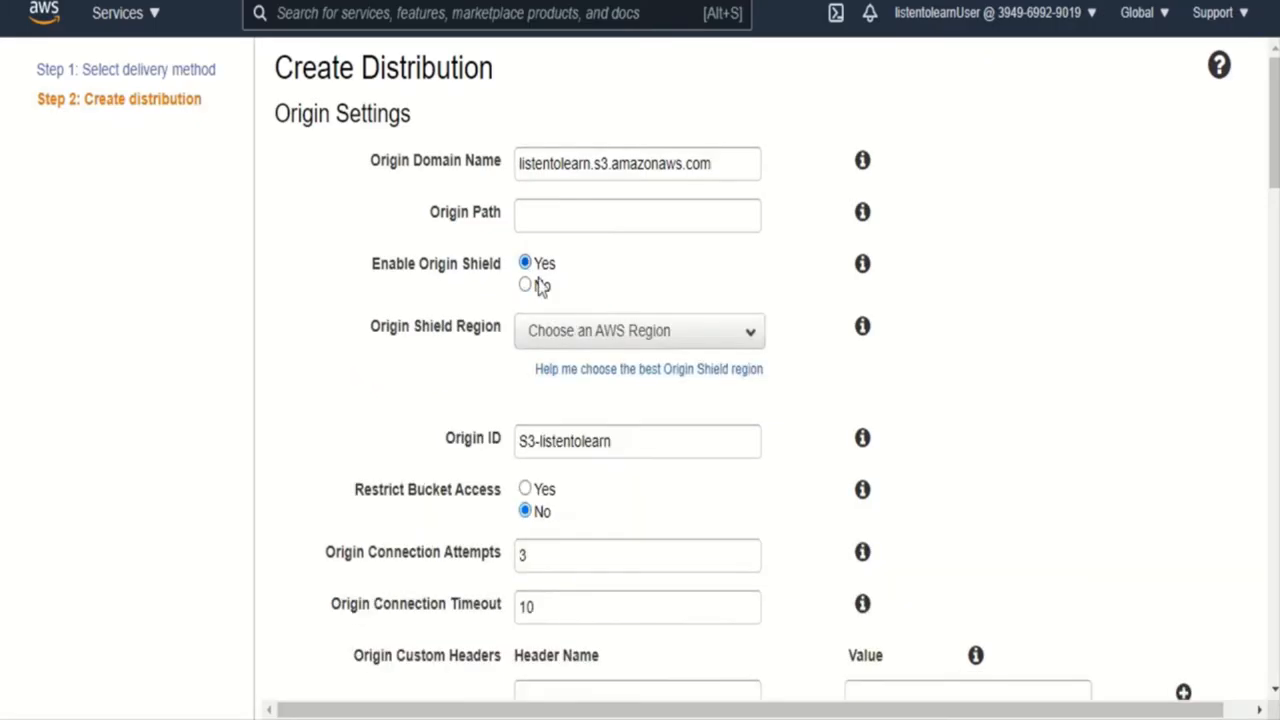
click(645, 333)
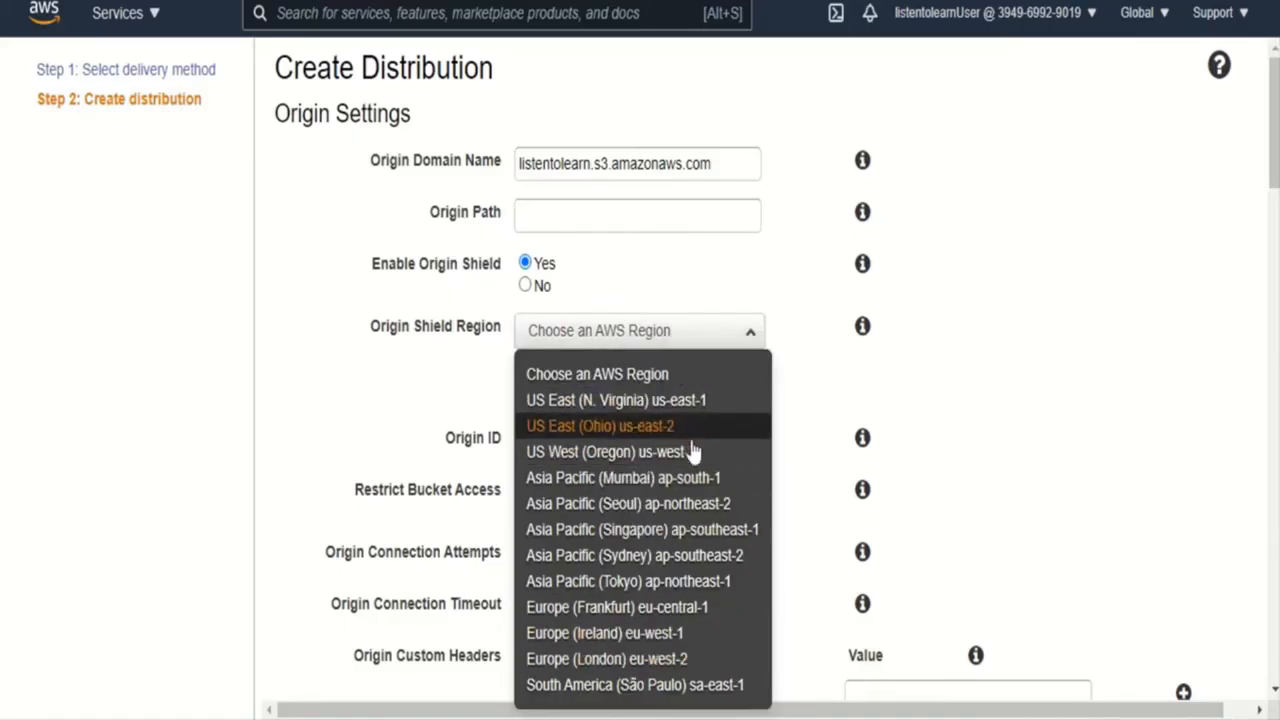
click(788, 294)
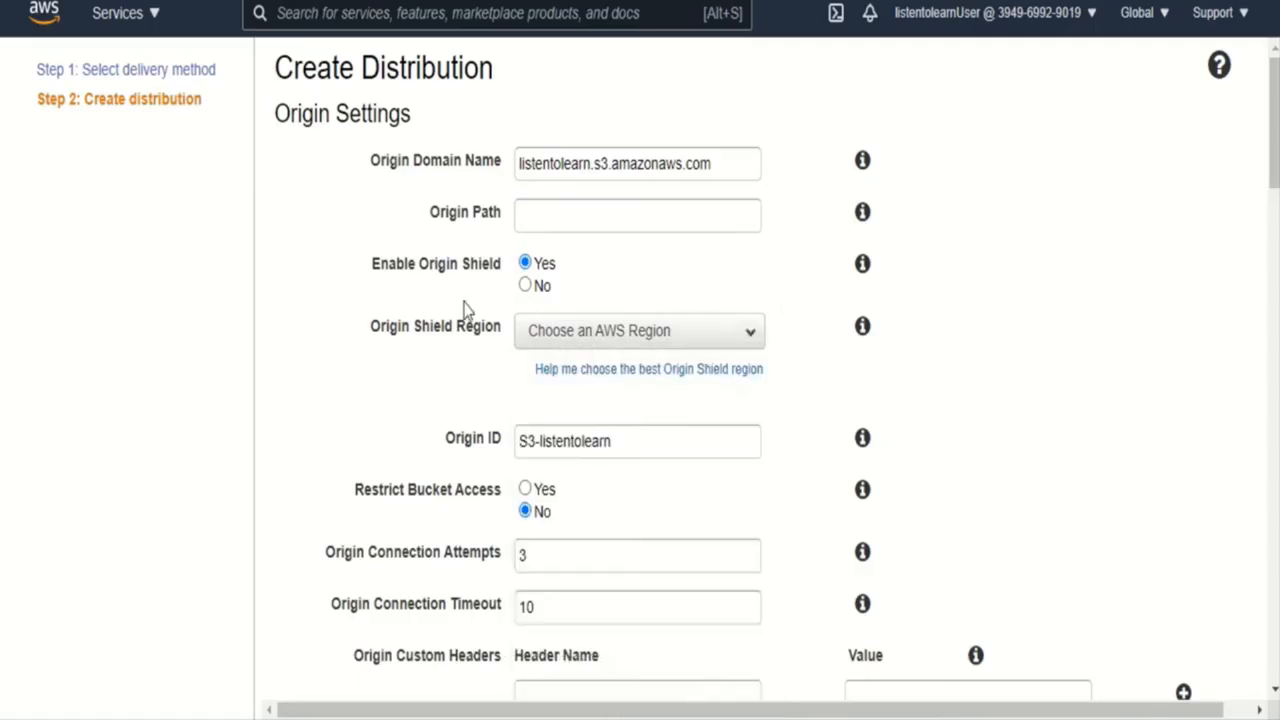
click(527, 287)
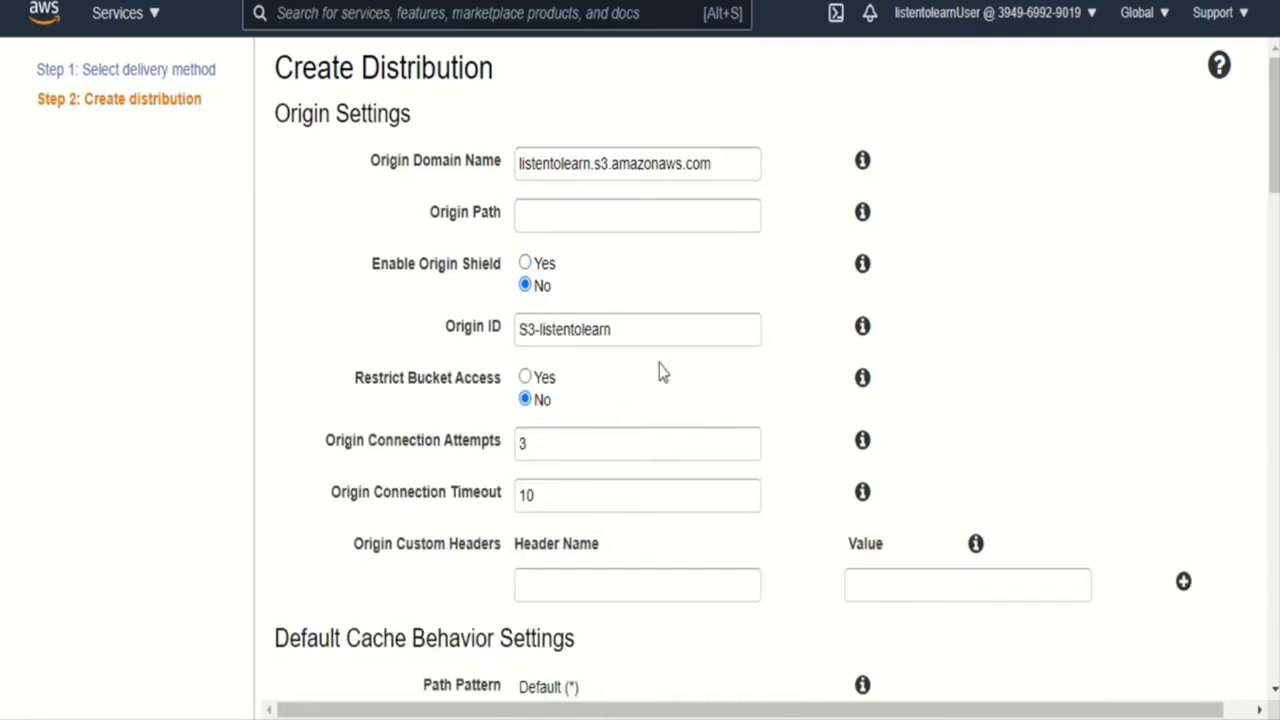
drag(645, 340, 507, 340)
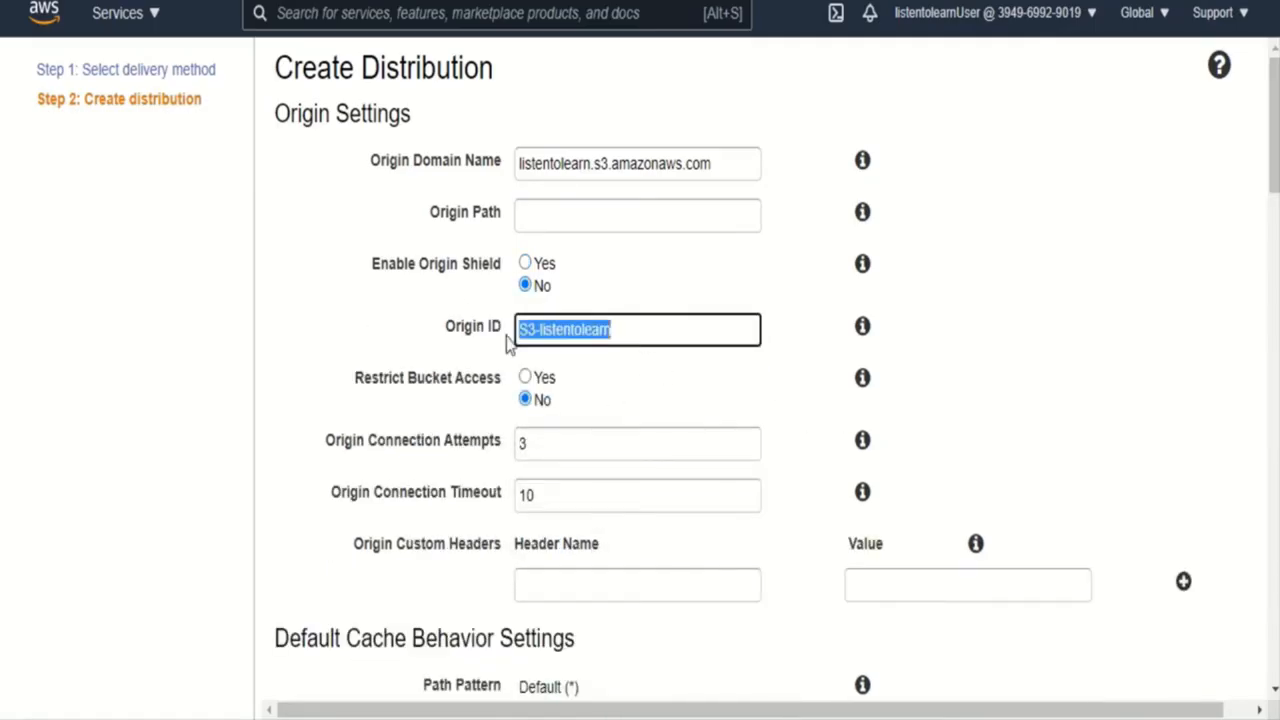
click(1012, 370)
- Restrict bucket access with a new origin access identity and grant it read permissions by updating the bucket policy
drag(1270, 205, 1273, 220)
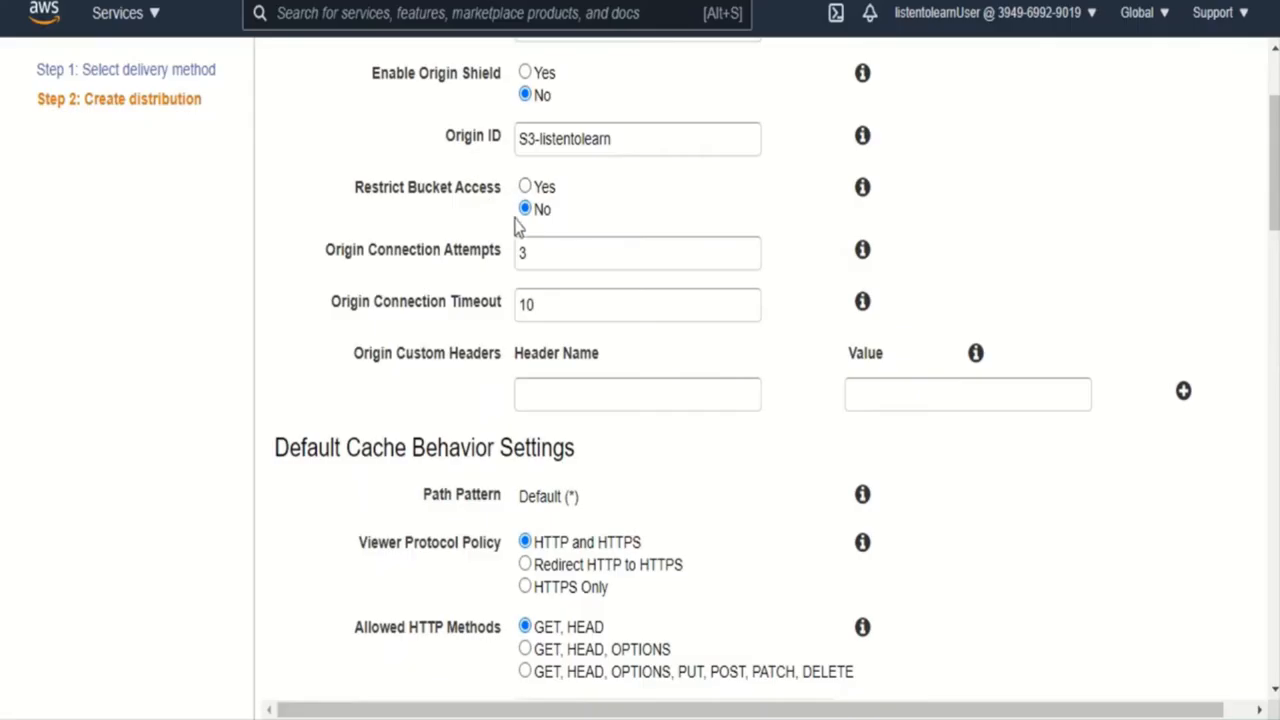
click(525, 188)
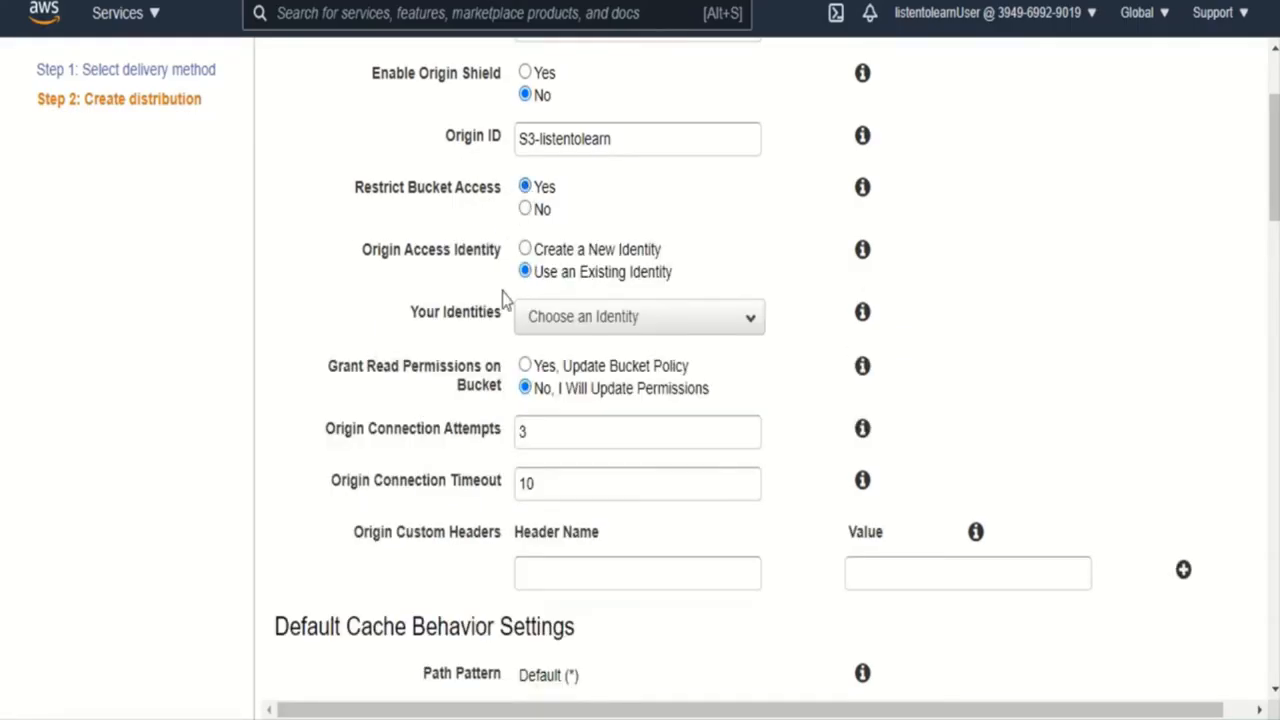
click(526, 249)
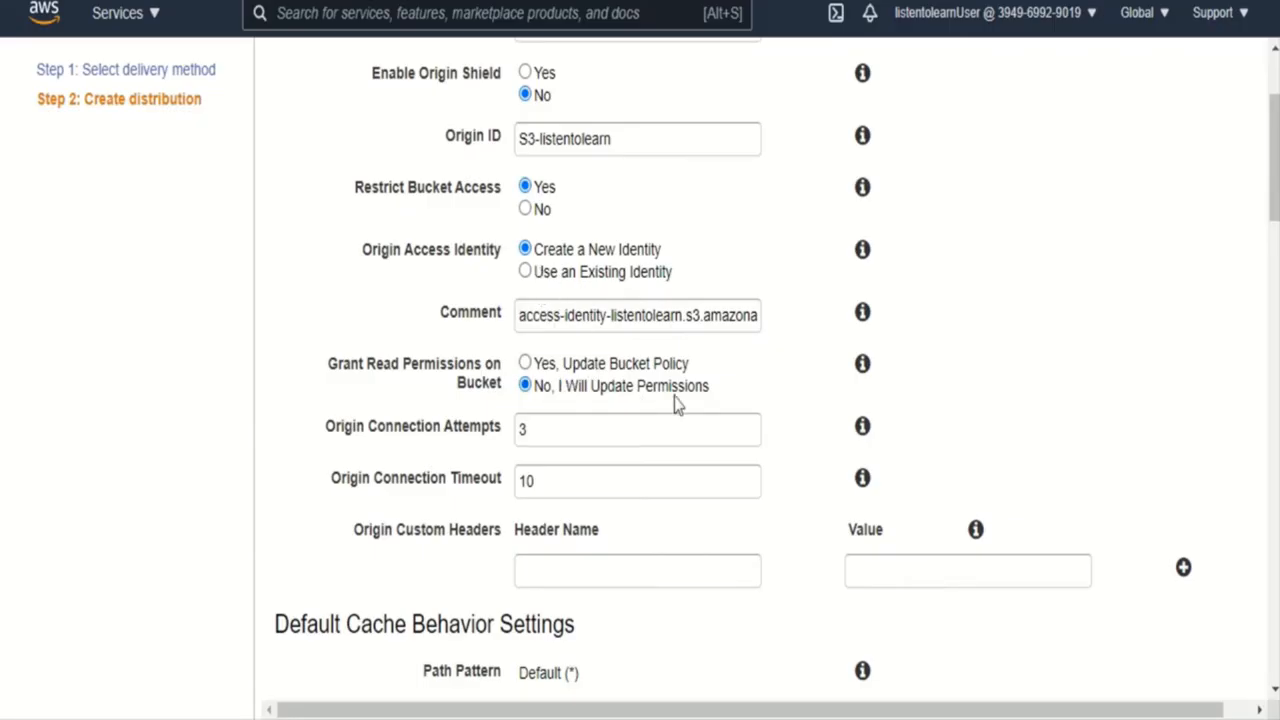
click(525, 364)
- Set the default cache behavior's Viewer Protocol Policy to Redirect HTTP to HTTPS
drag(1274, 211, 1274, 252)
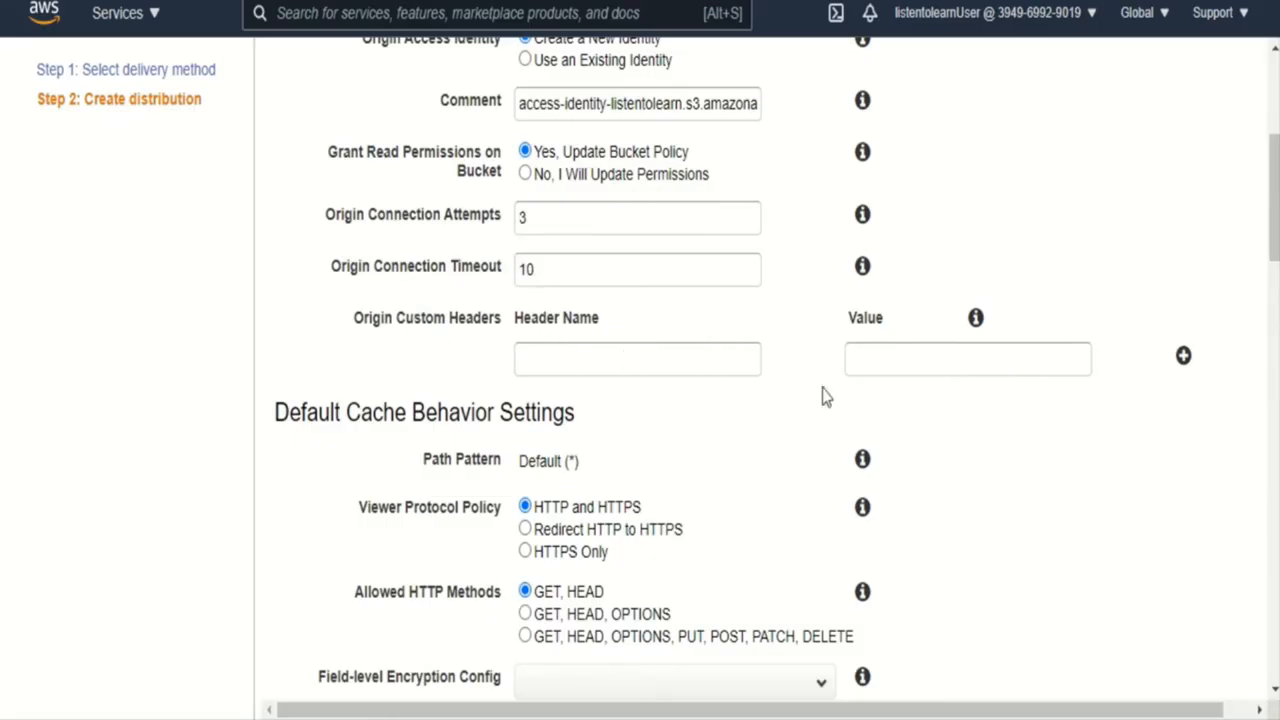
drag(1275, 250, 1275, 323)
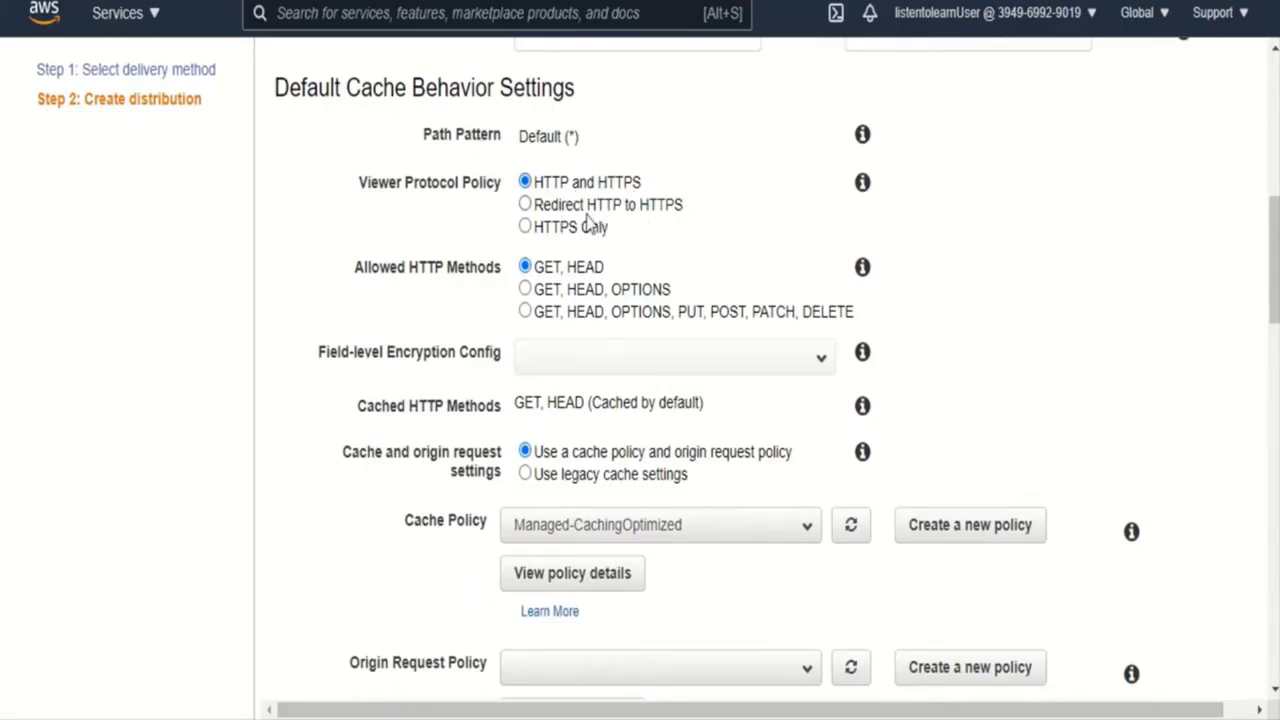
click(525, 205)
- Look through the available cache policies for the default cache behavior without changing the selection
drag(1276, 292, 1276, 314)
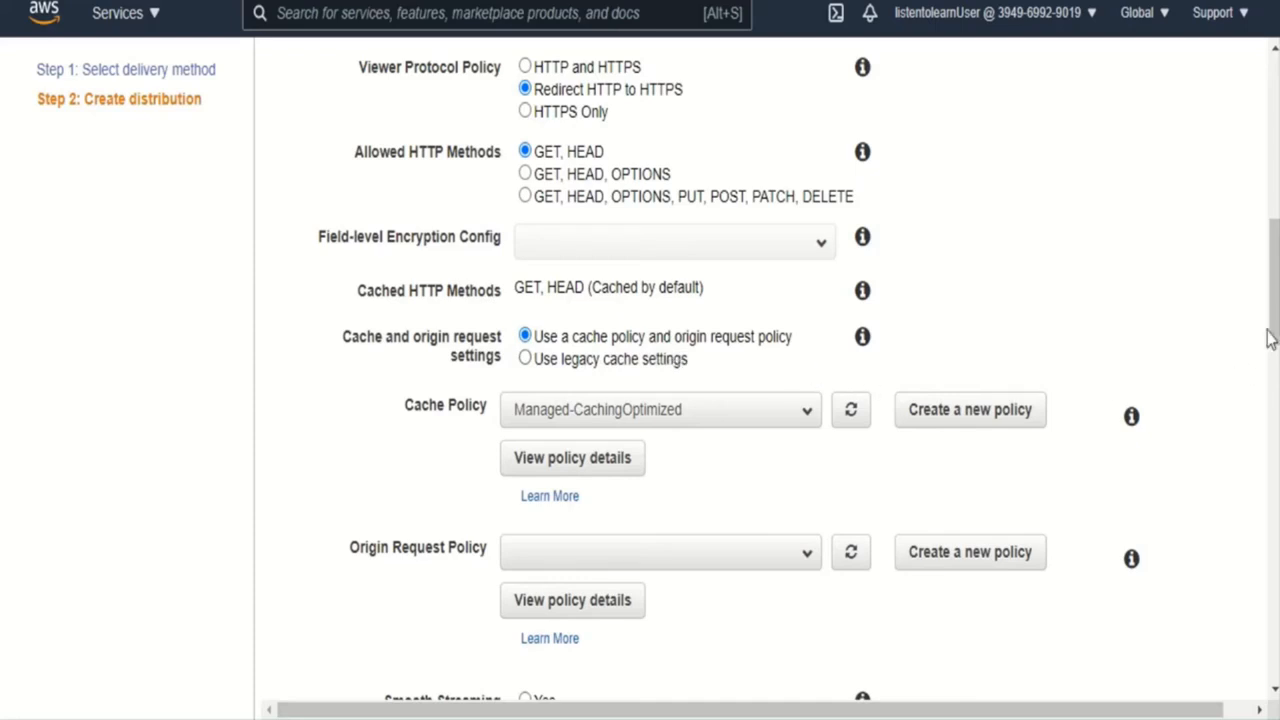
drag(1275, 333, 1275, 348)
click(675, 330)
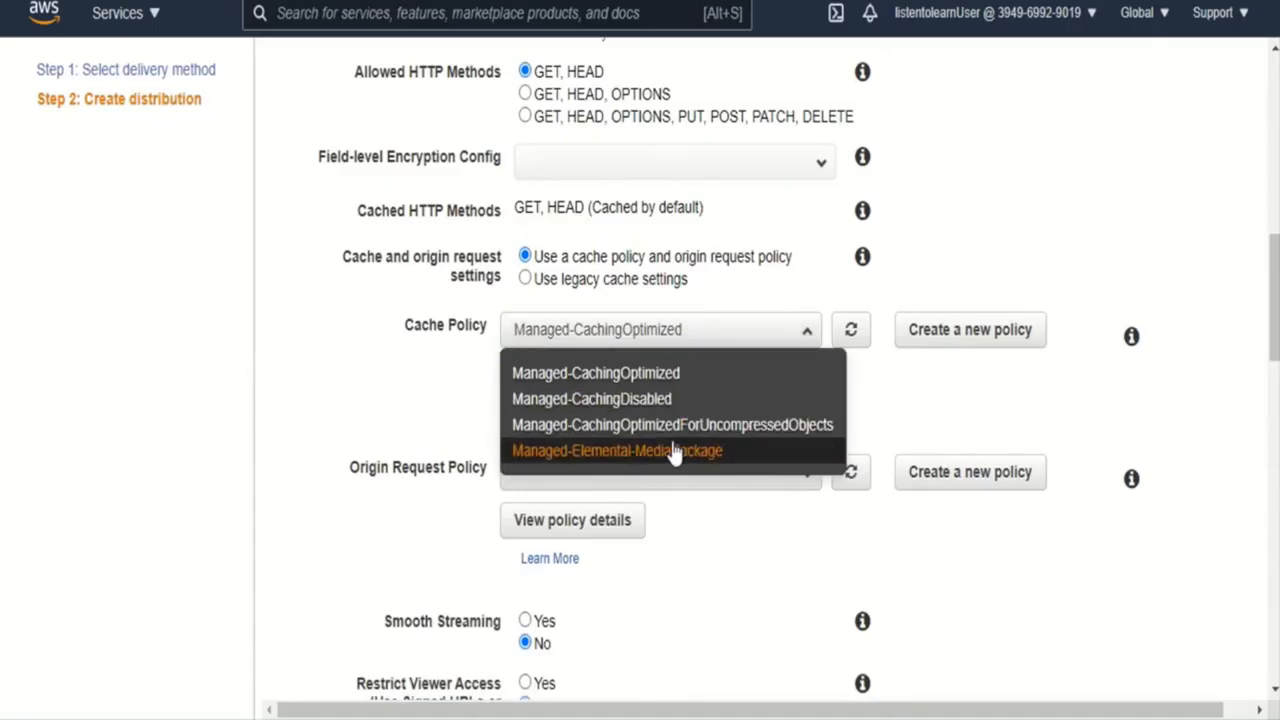
click(909, 411)
- Examine the minimum, maximum and default TTL settings in the Managed-CachingOptimized policy details, and return to the distribution form
click(552, 387)
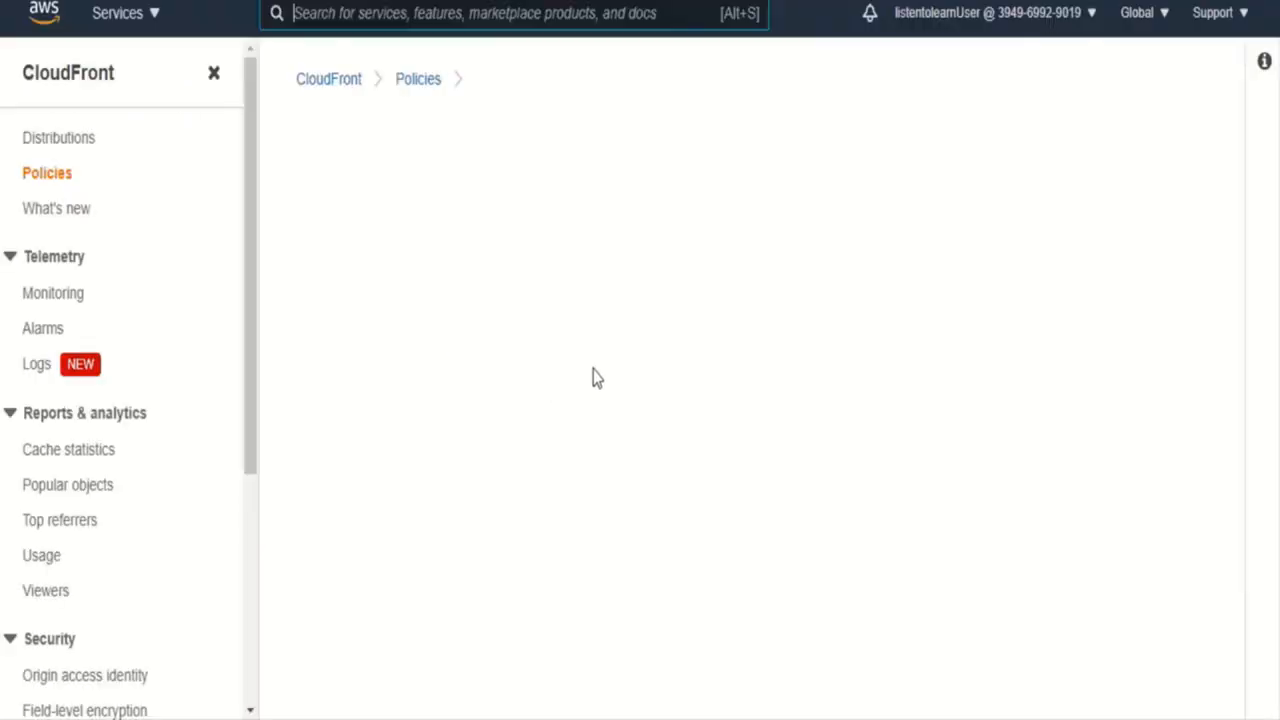
drag(1234, 414, 1237, 541)
drag(838, 343, 280, 289)
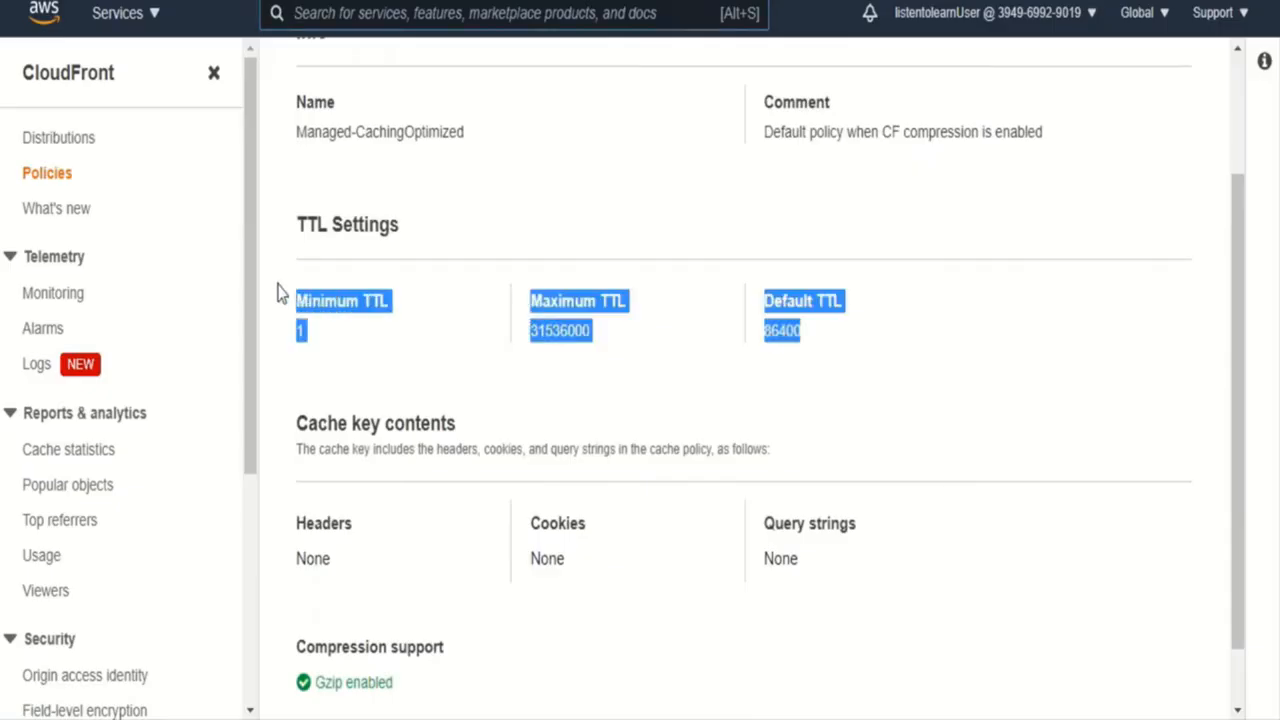
double_click(312, 226)
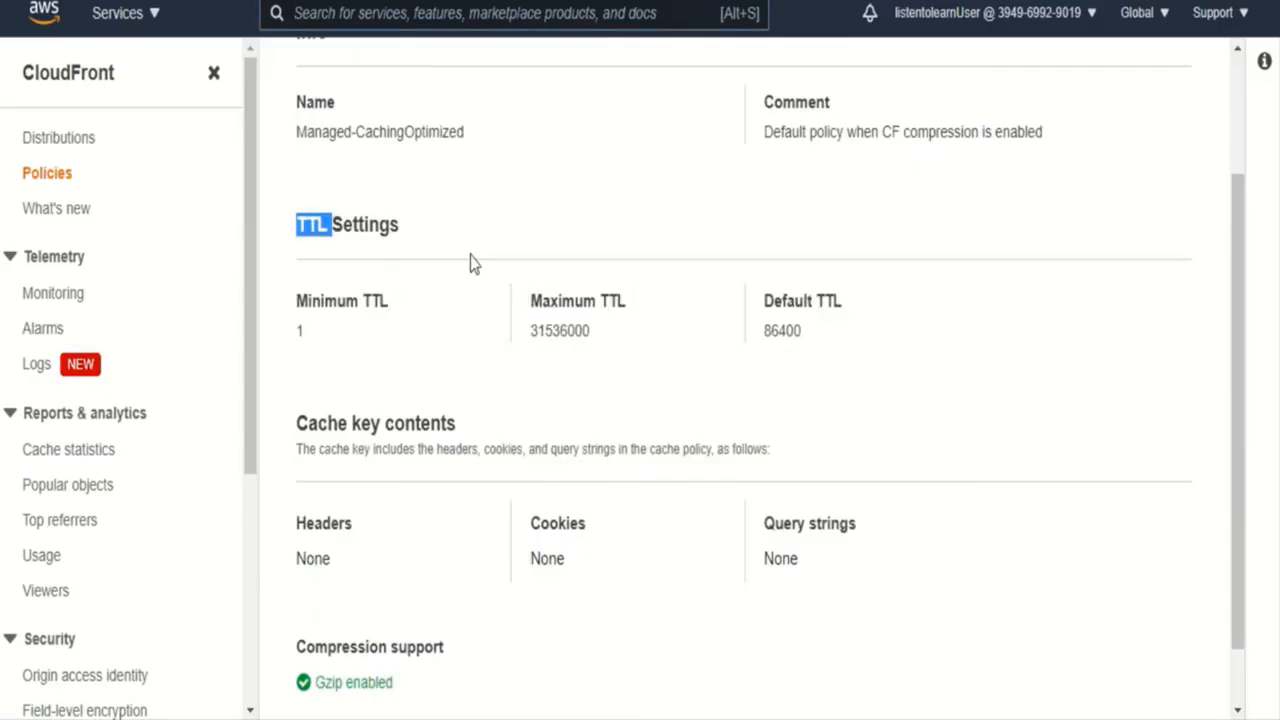
double_click(300, 332)
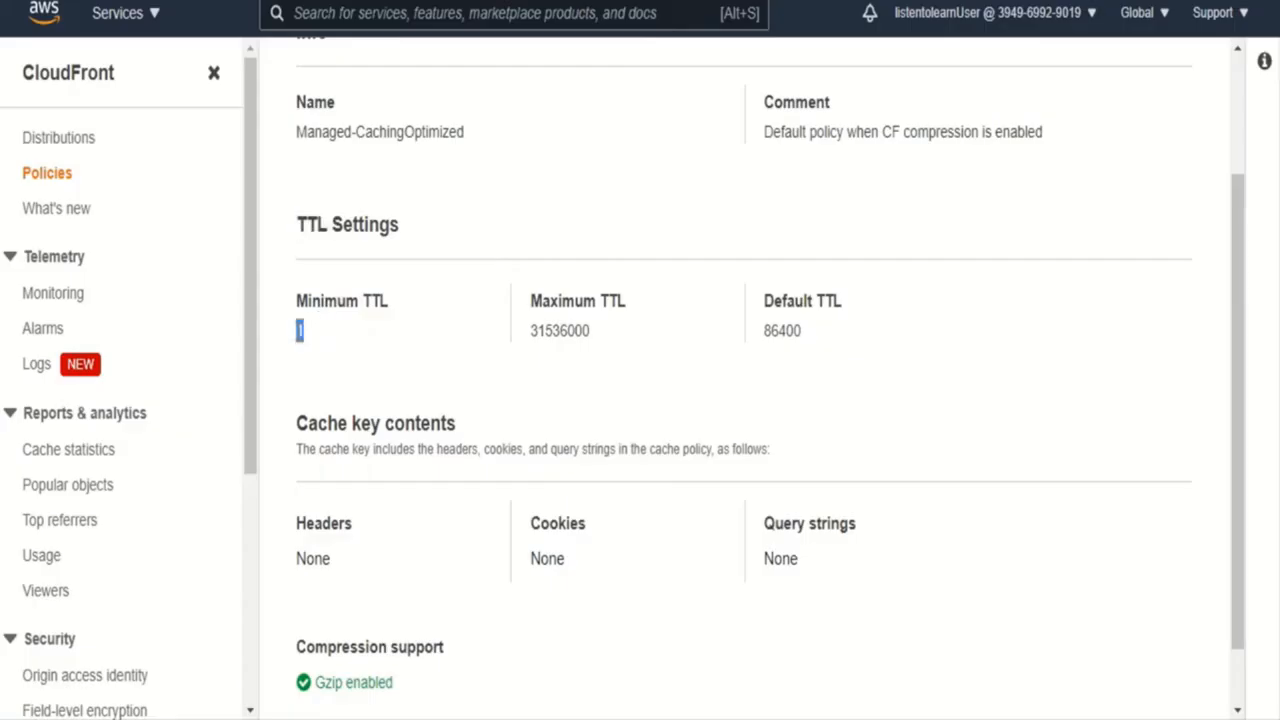
double_click(565, 330)
click(415, 335)
double_click(565, 335)
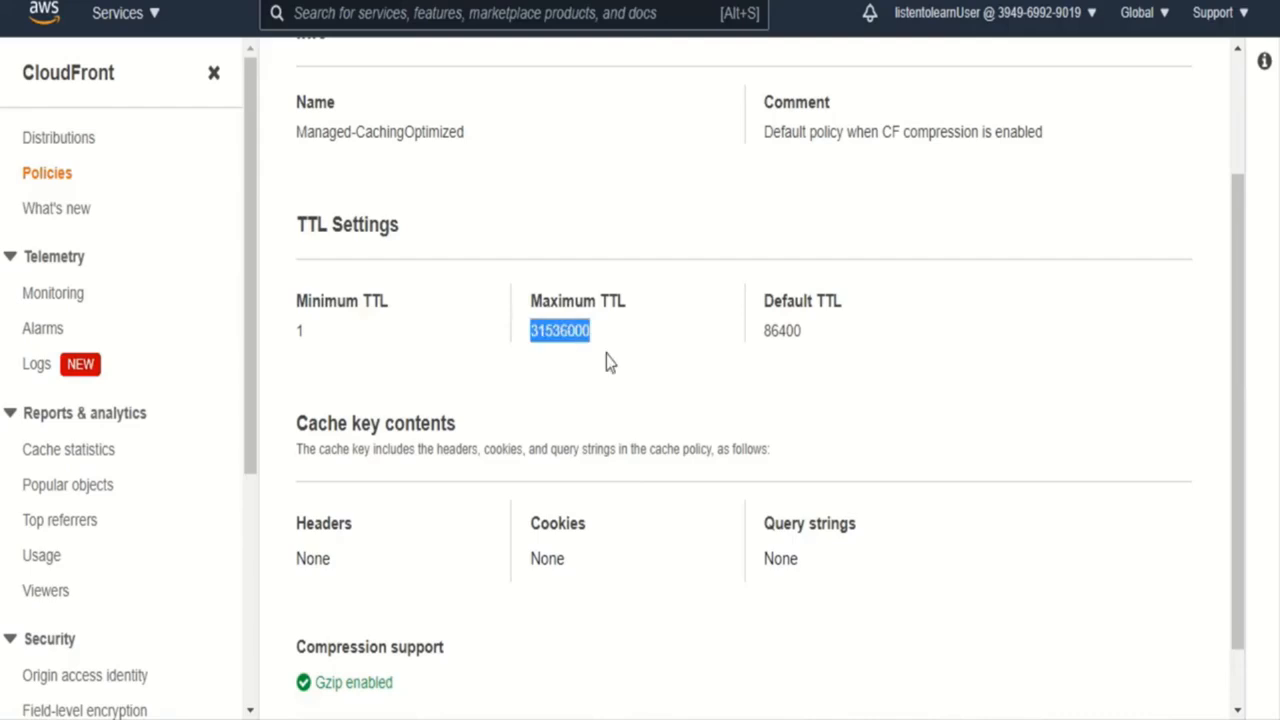
double_click(790, 331)
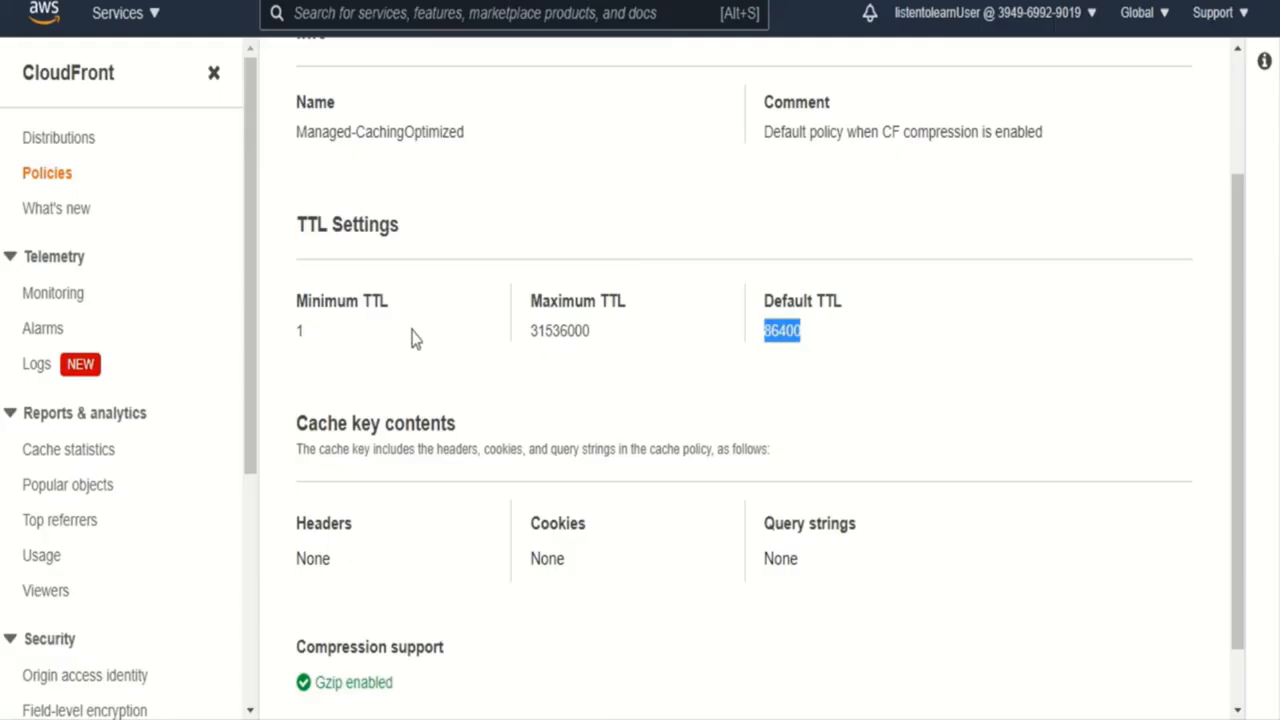
key(ctrl+shift+Tab)
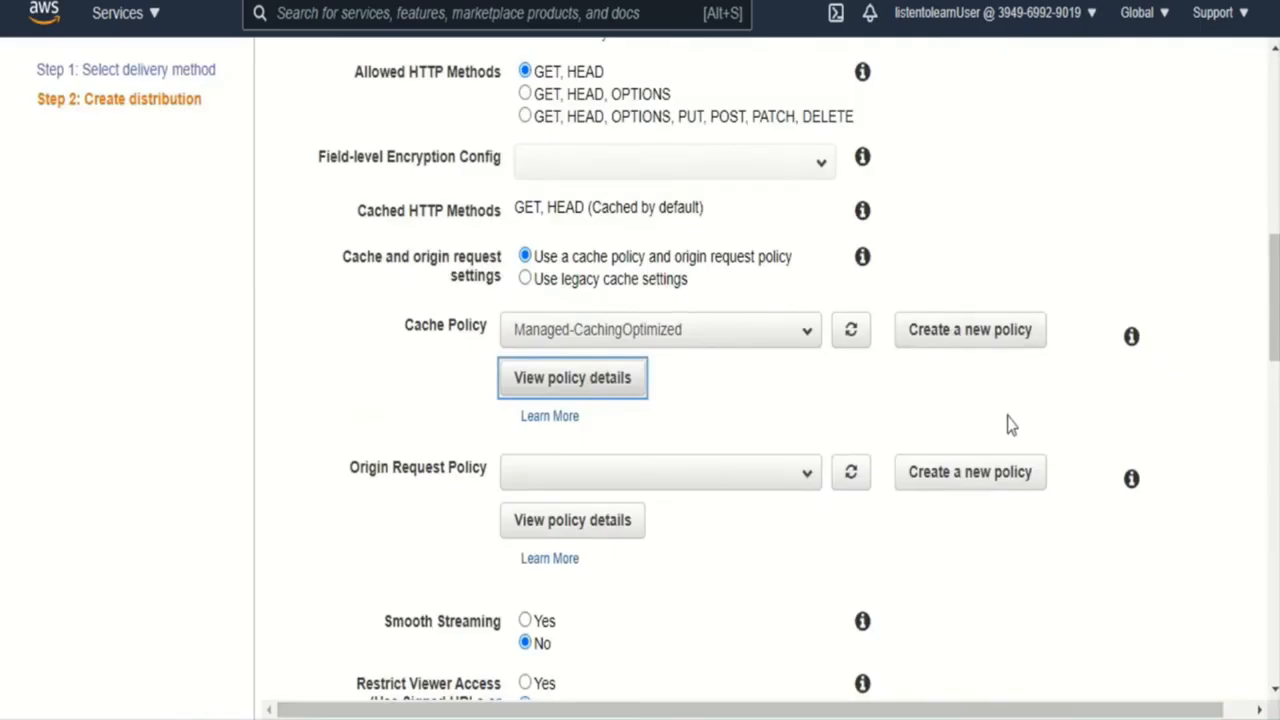
- Look through the remaining cache behavior settings, the Price Class options and the default SSL certificate description without changing anything
scroll(1250, 395, down, 2)
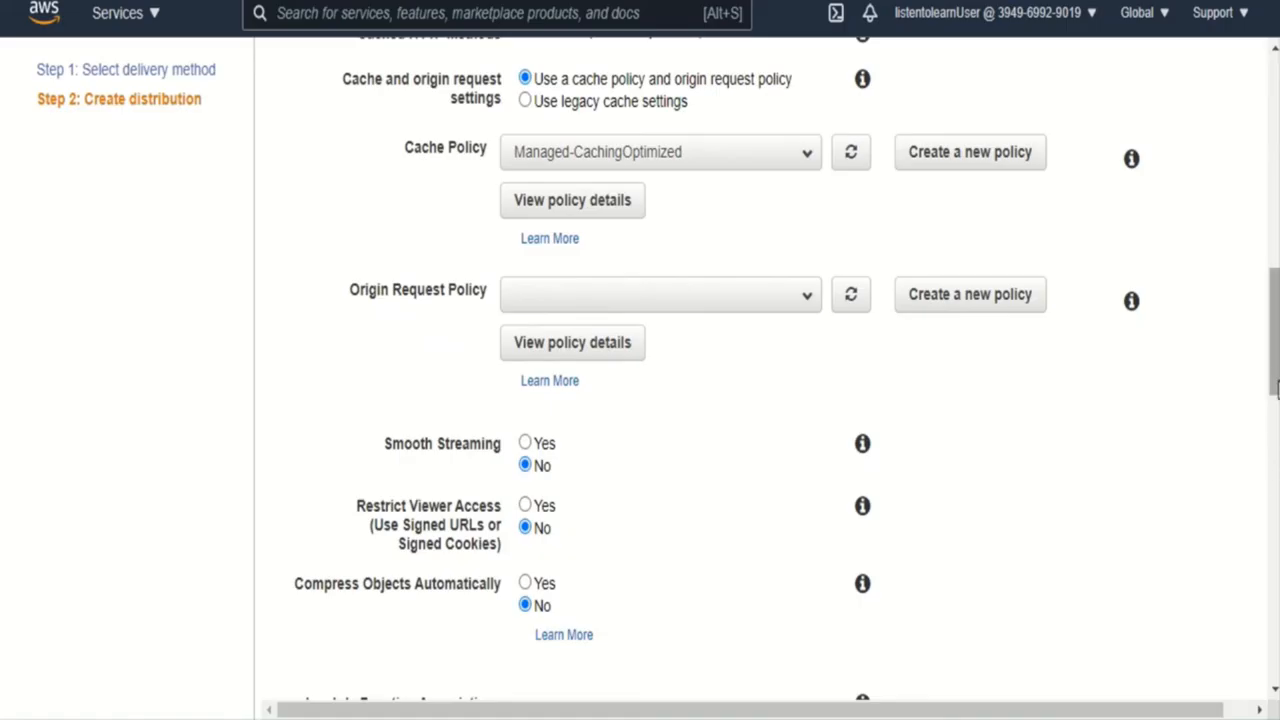
scroll(1275, 432, down, 3)
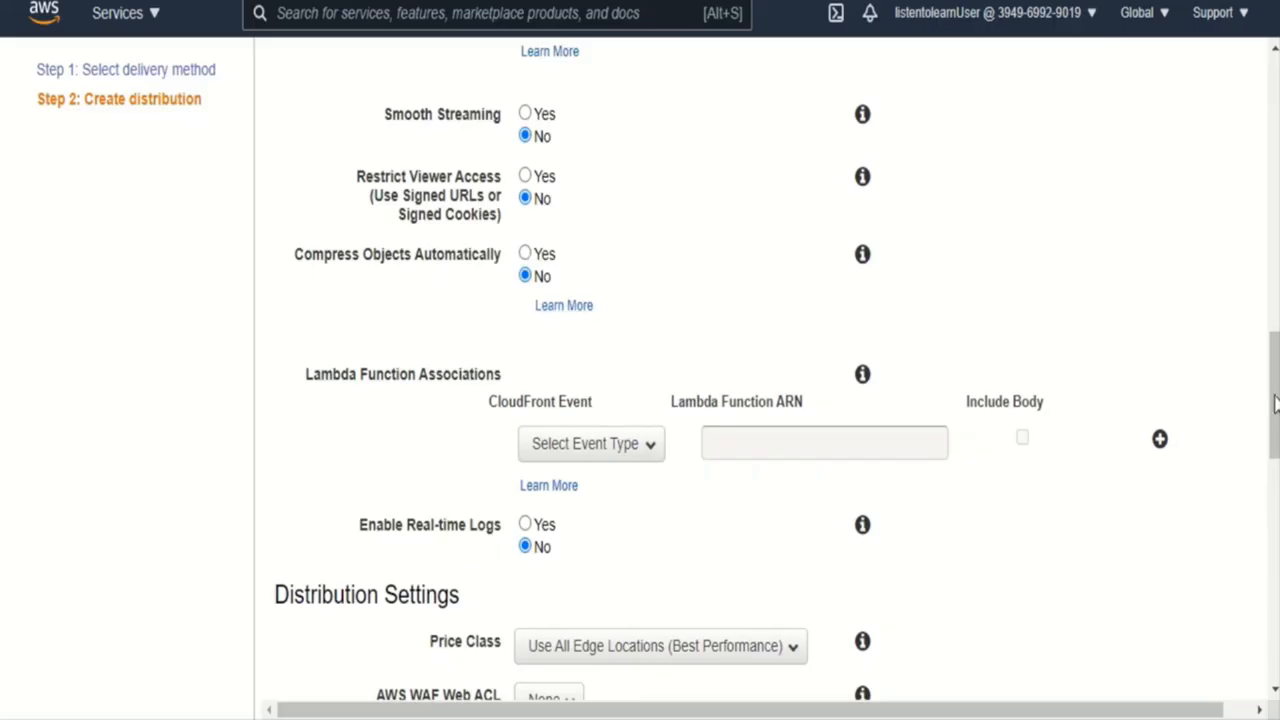
drag(1275, 405, 1275, 450)
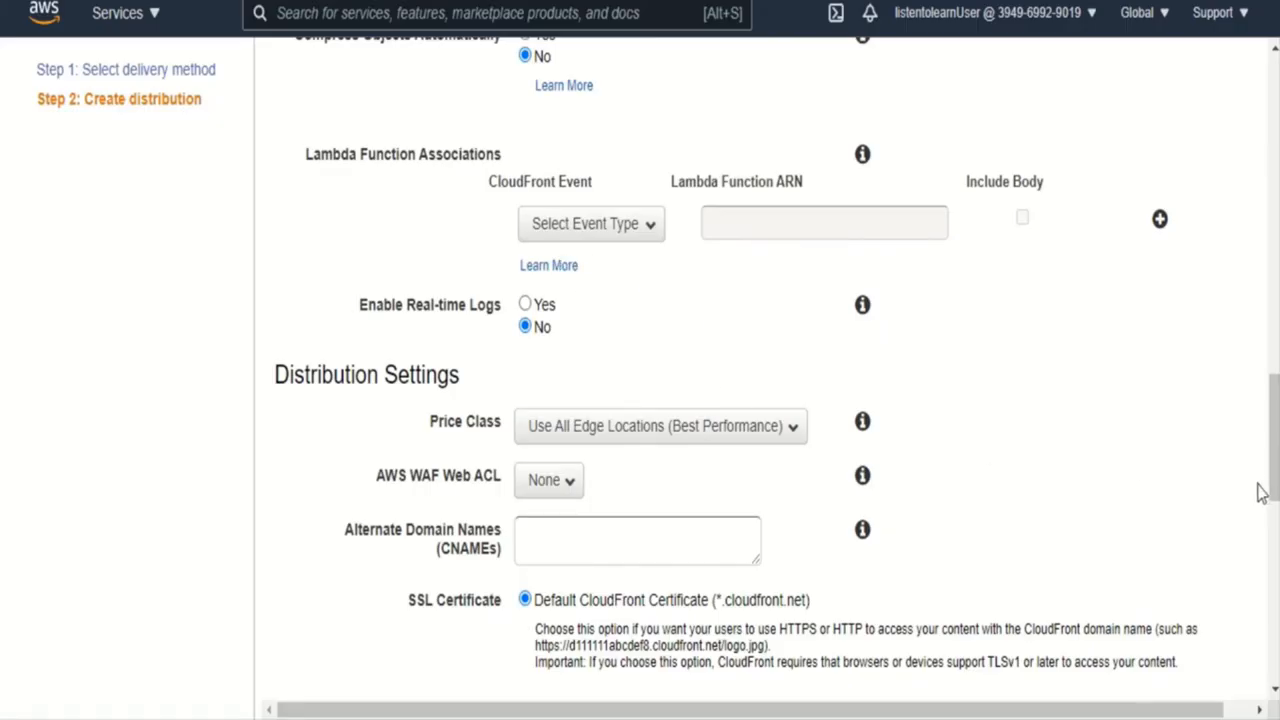
drag(1274, 470, 1274, 530)
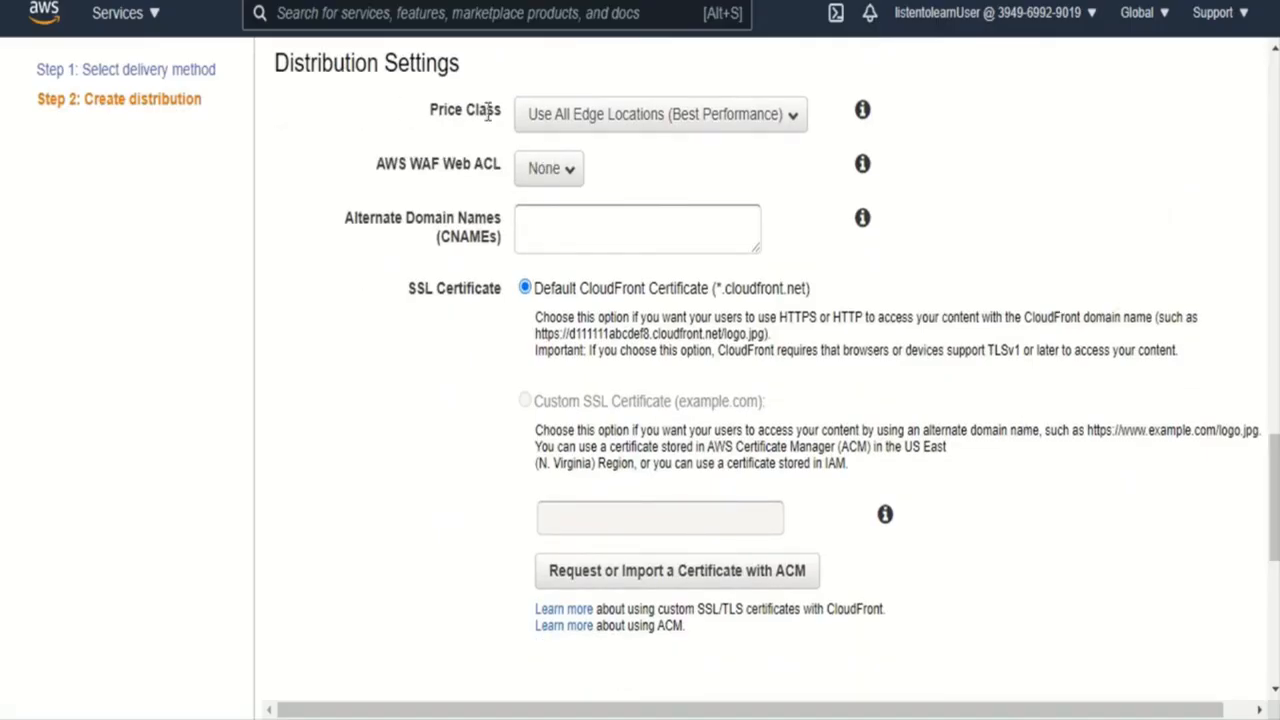
click(664, 120)
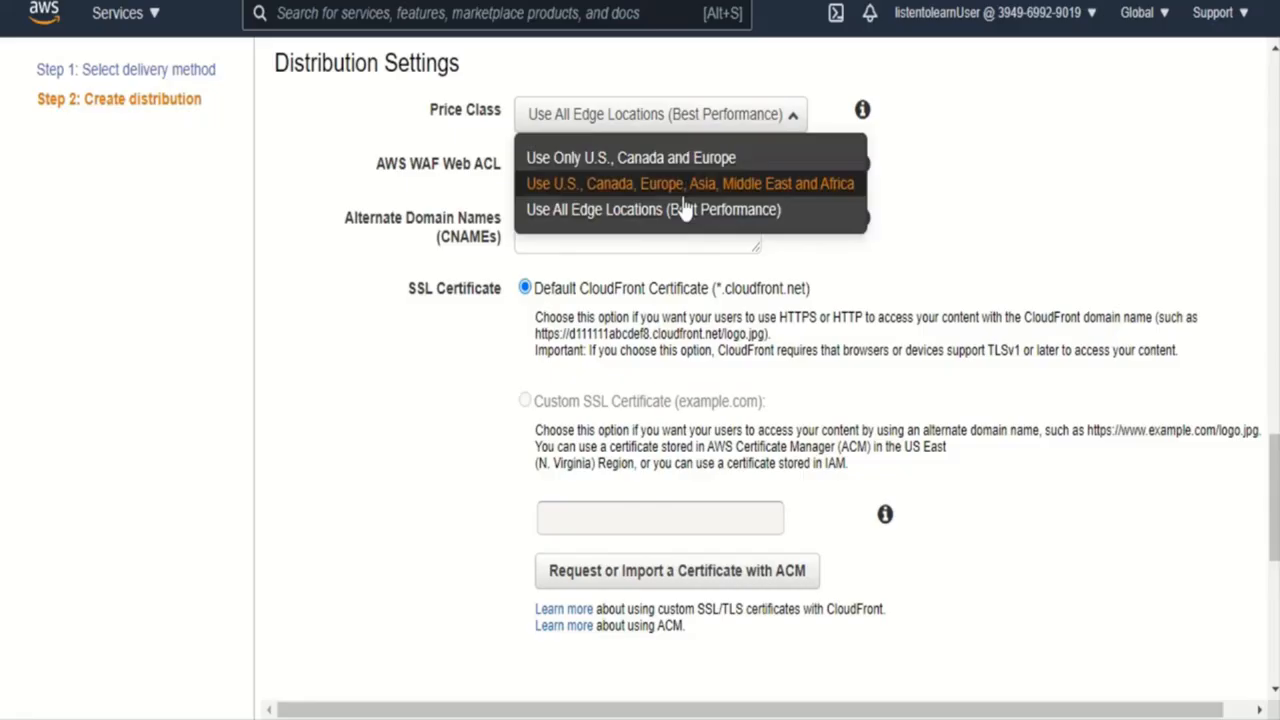
click(978, 250)
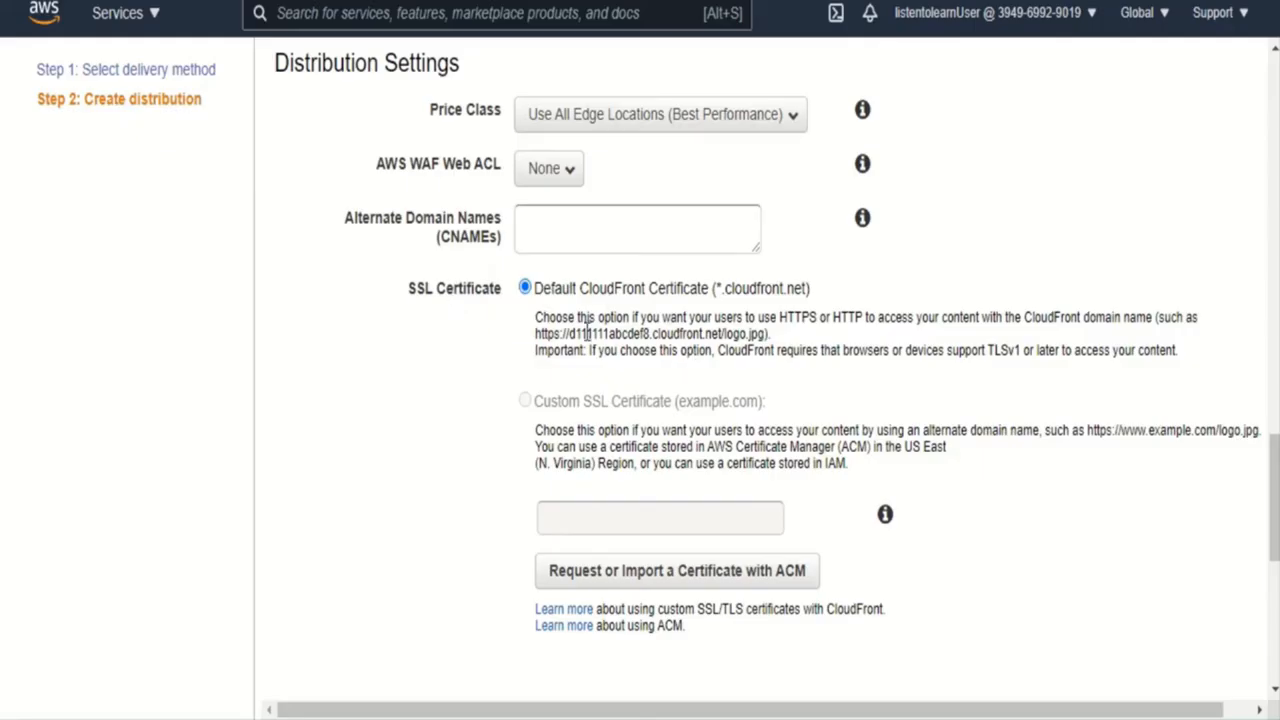
drag(634, 291, 782, 318)
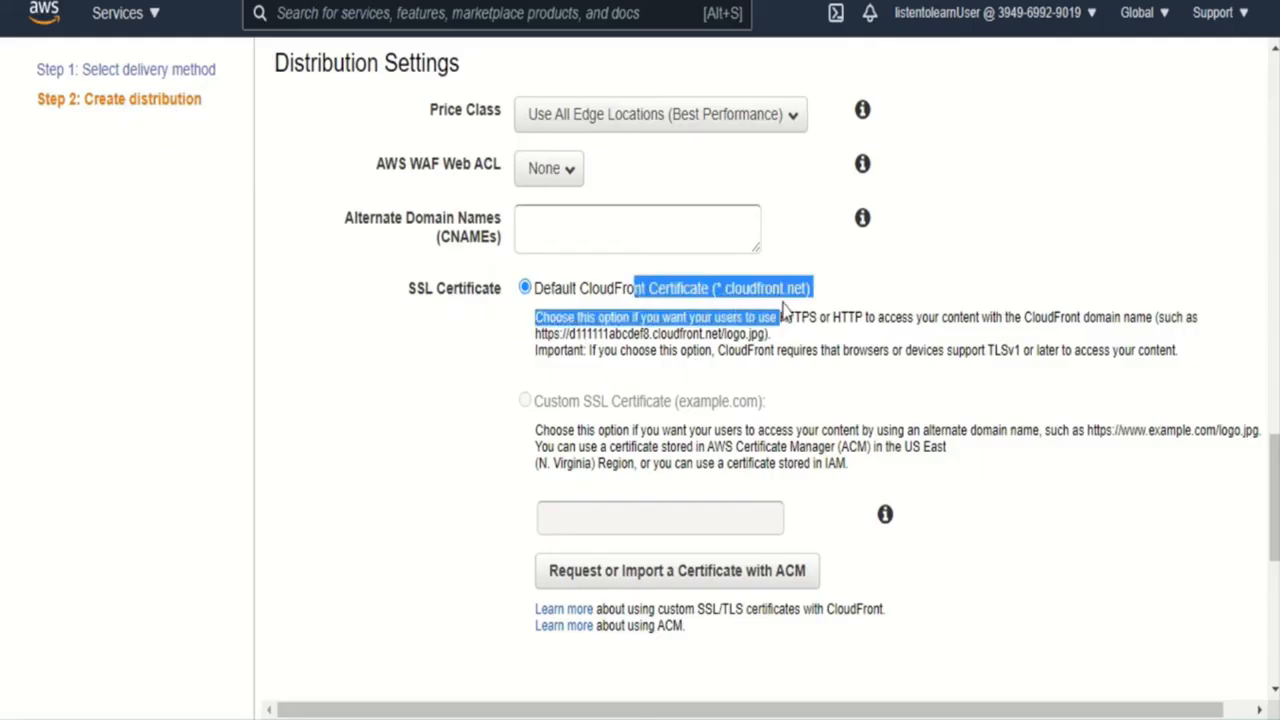
click(866, 306)
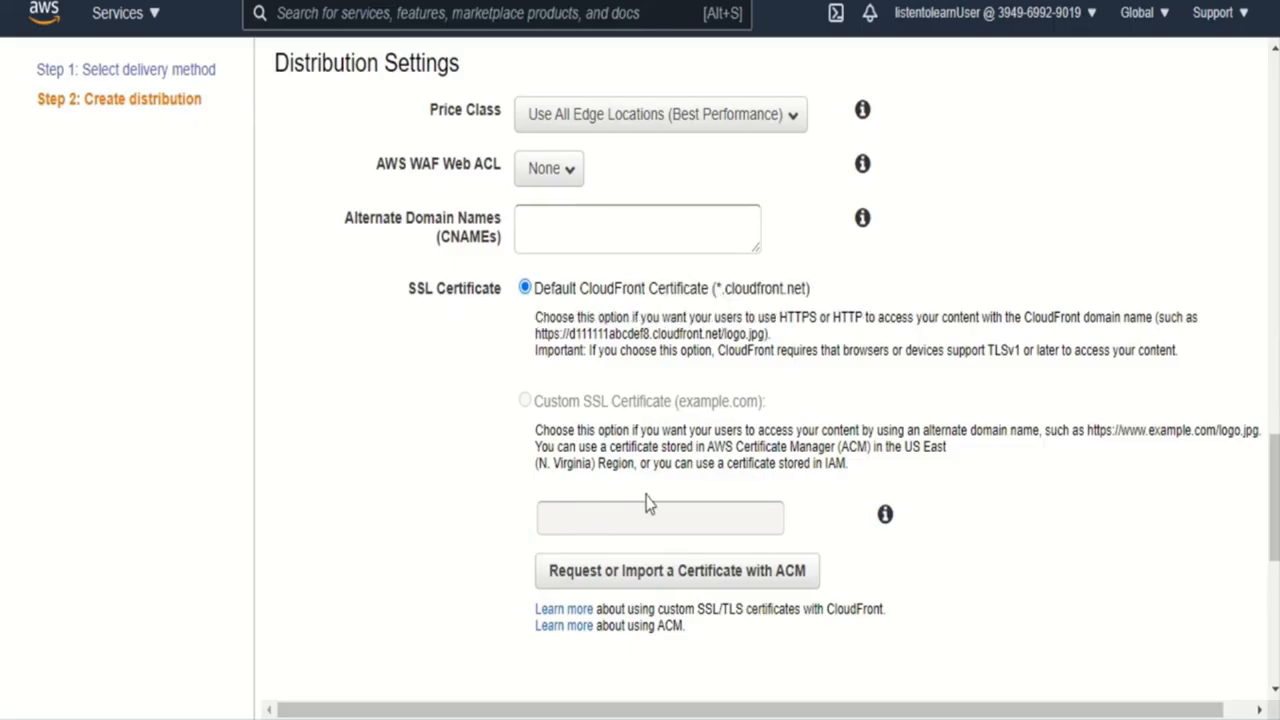
- Create the distribution with the remaining settings at their defaults and open the CloudFront distributions list
drag(1275, 530, 1274, 571)
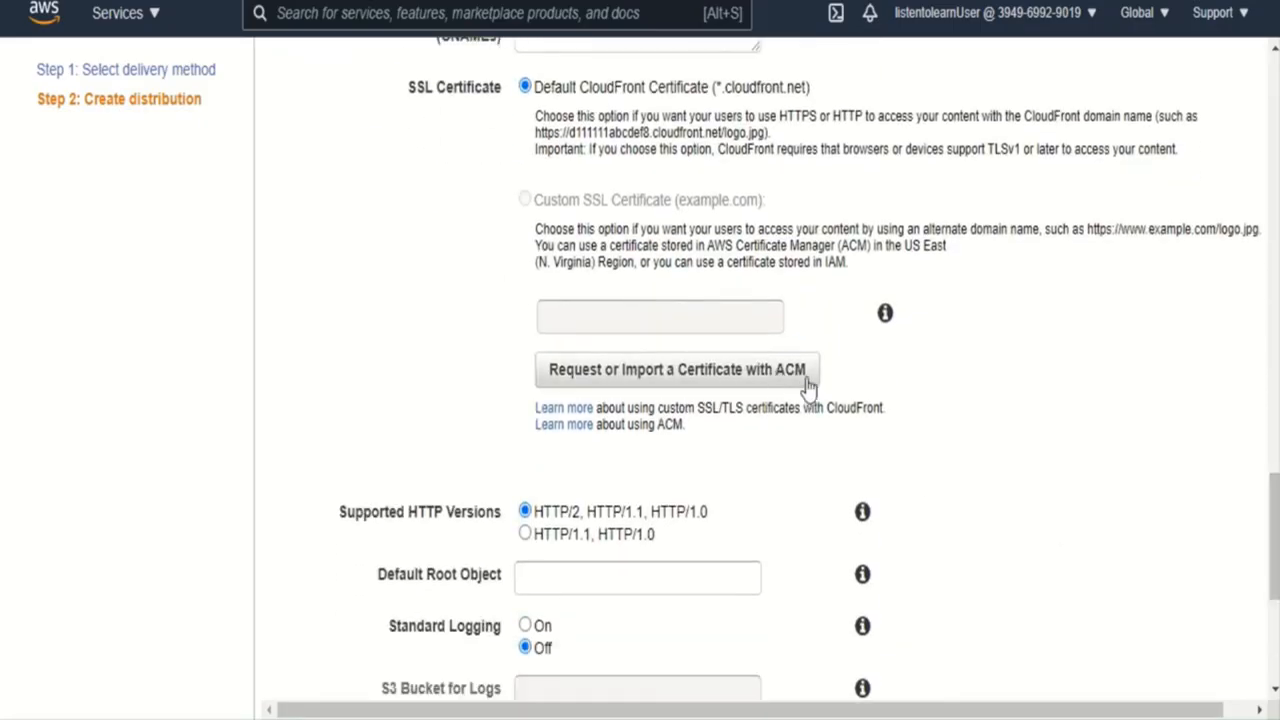
drag(1274, 565, 1270, 635)
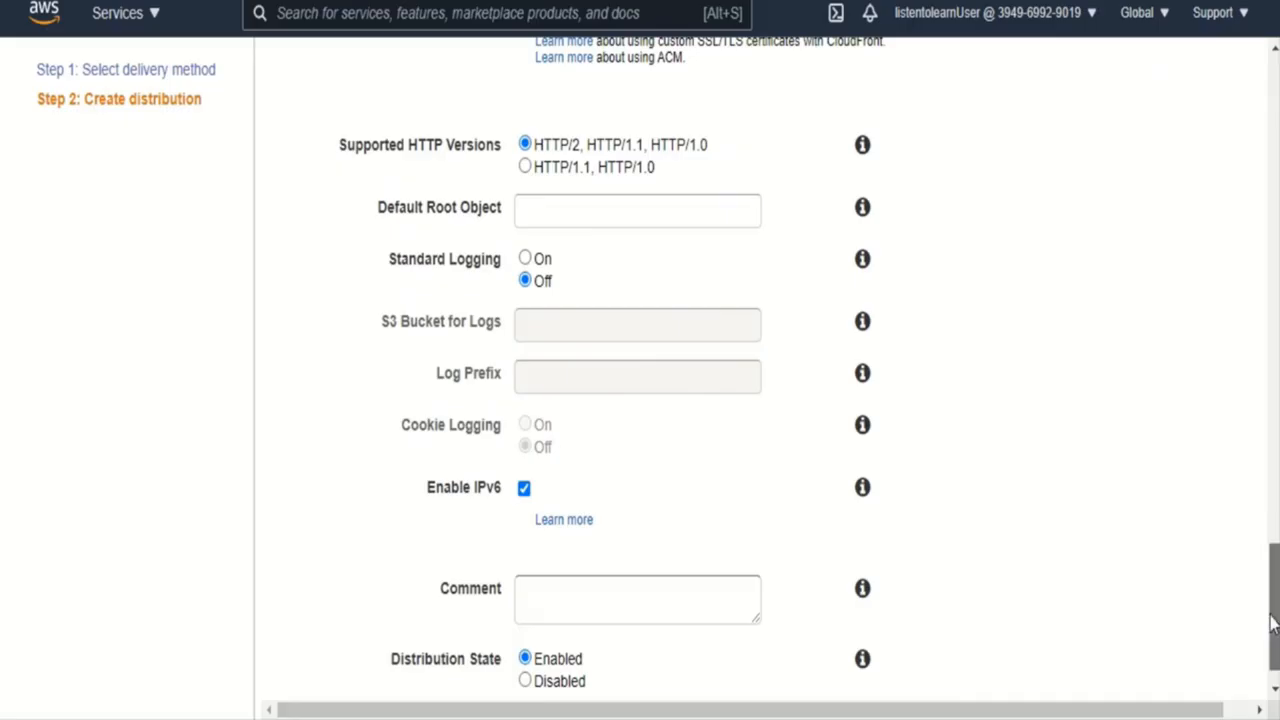
scroll(1270, 617, down, 1)
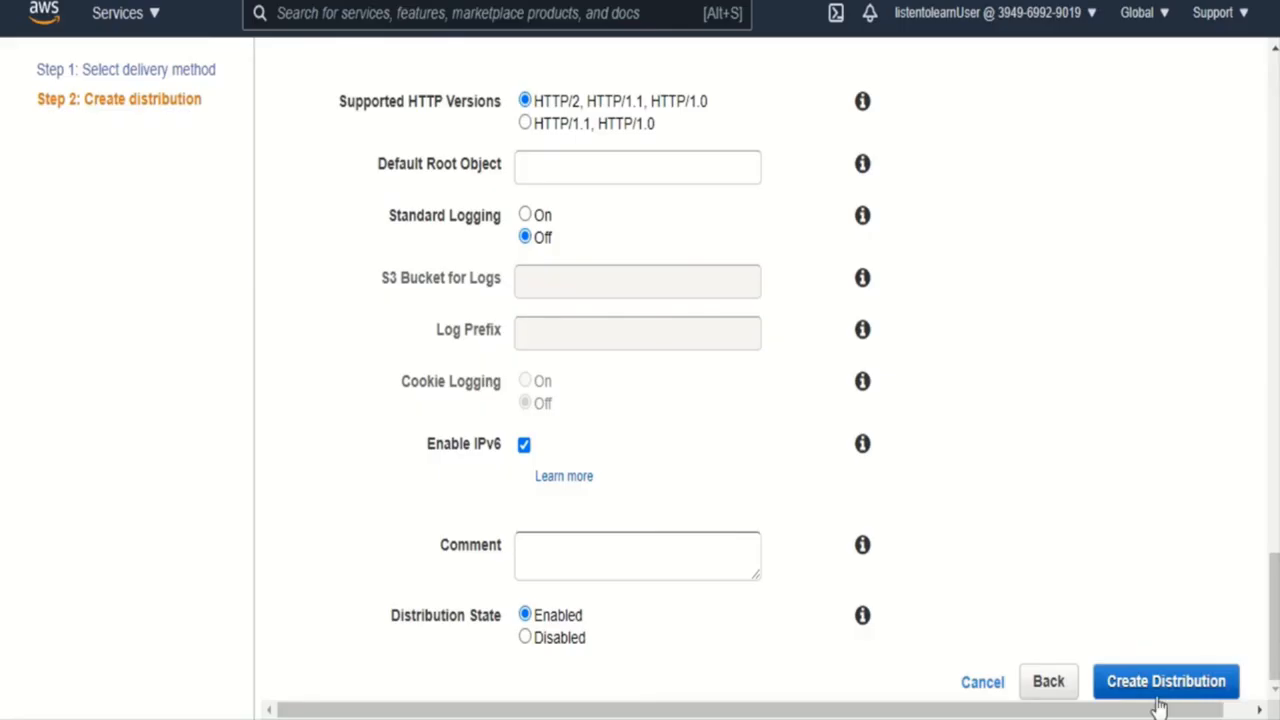
click(1212, 681)
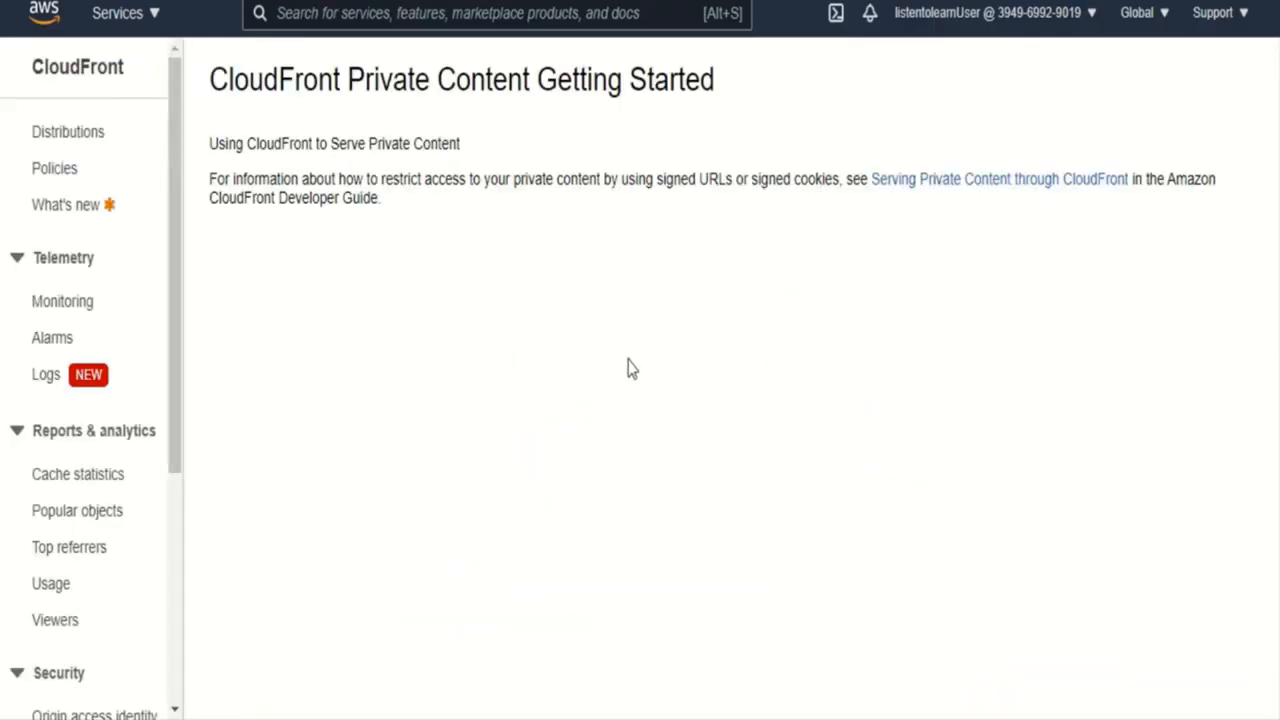
click(68, 133)
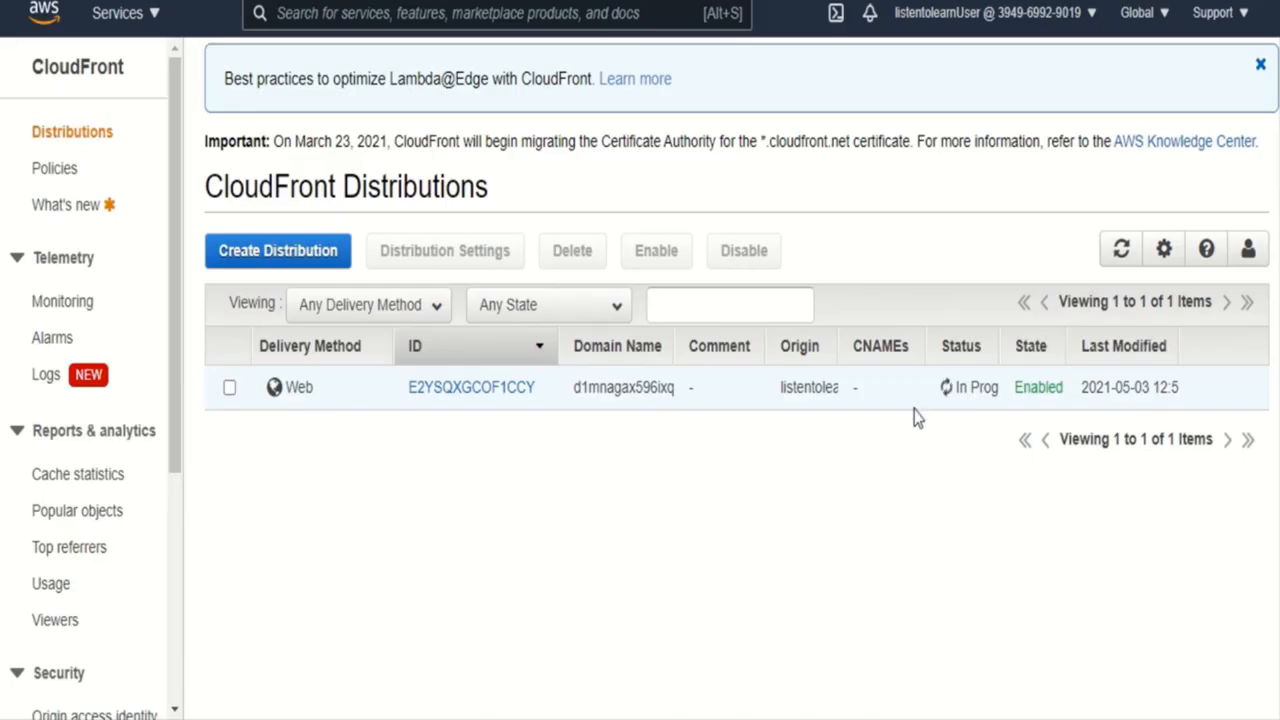
- Select the listentolearn bucket's entry among the origin access identities, and return to the distributions list to refresh its status
drag(174, 423, 175, 545)
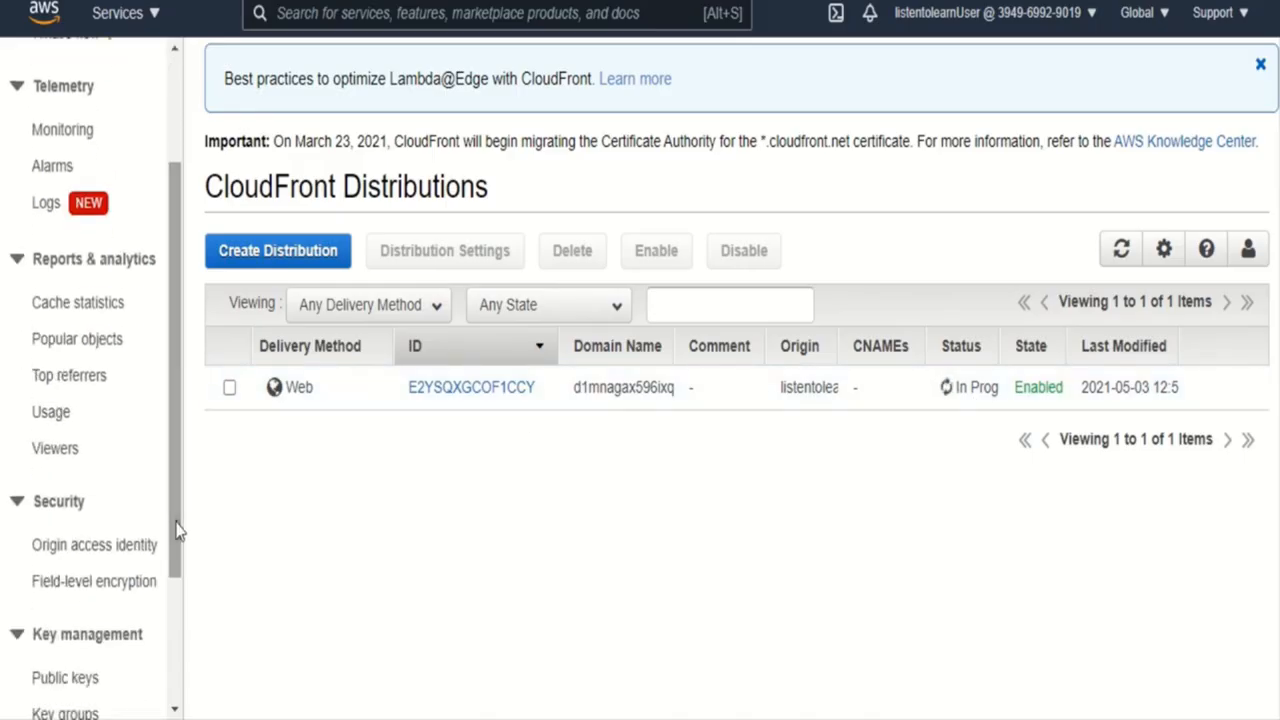
click(50, 550)
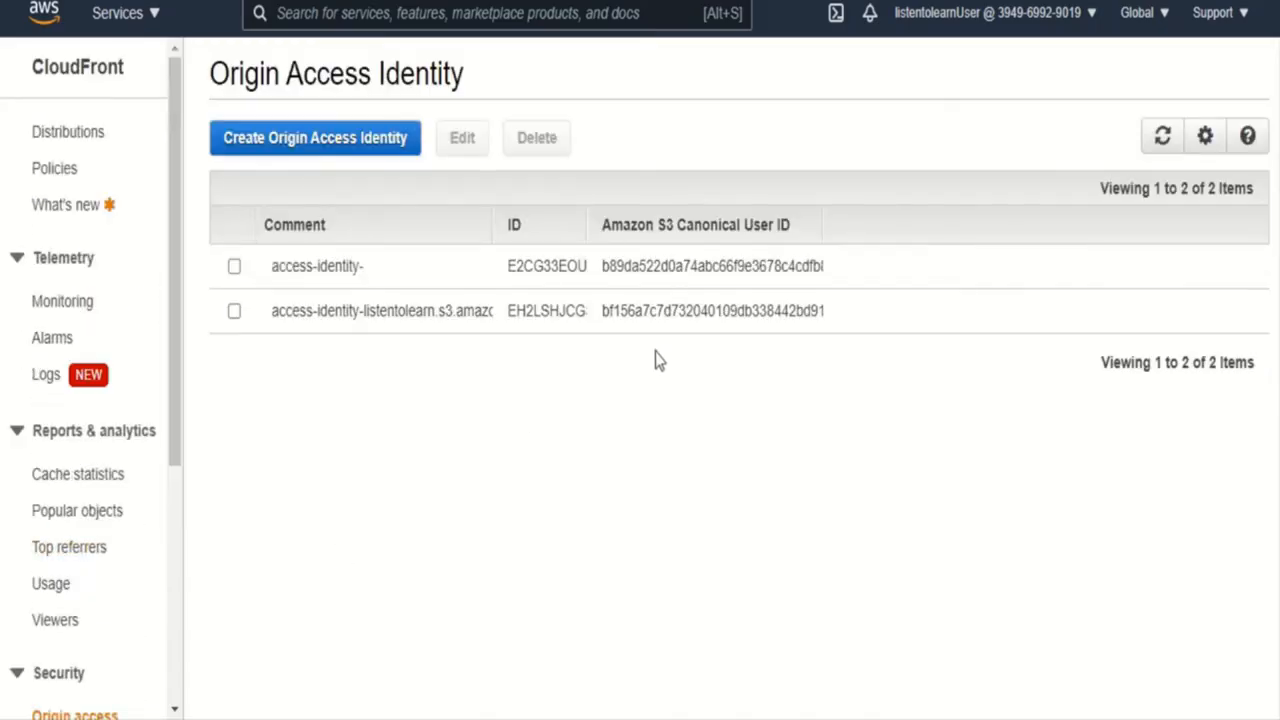
click(411, 315)
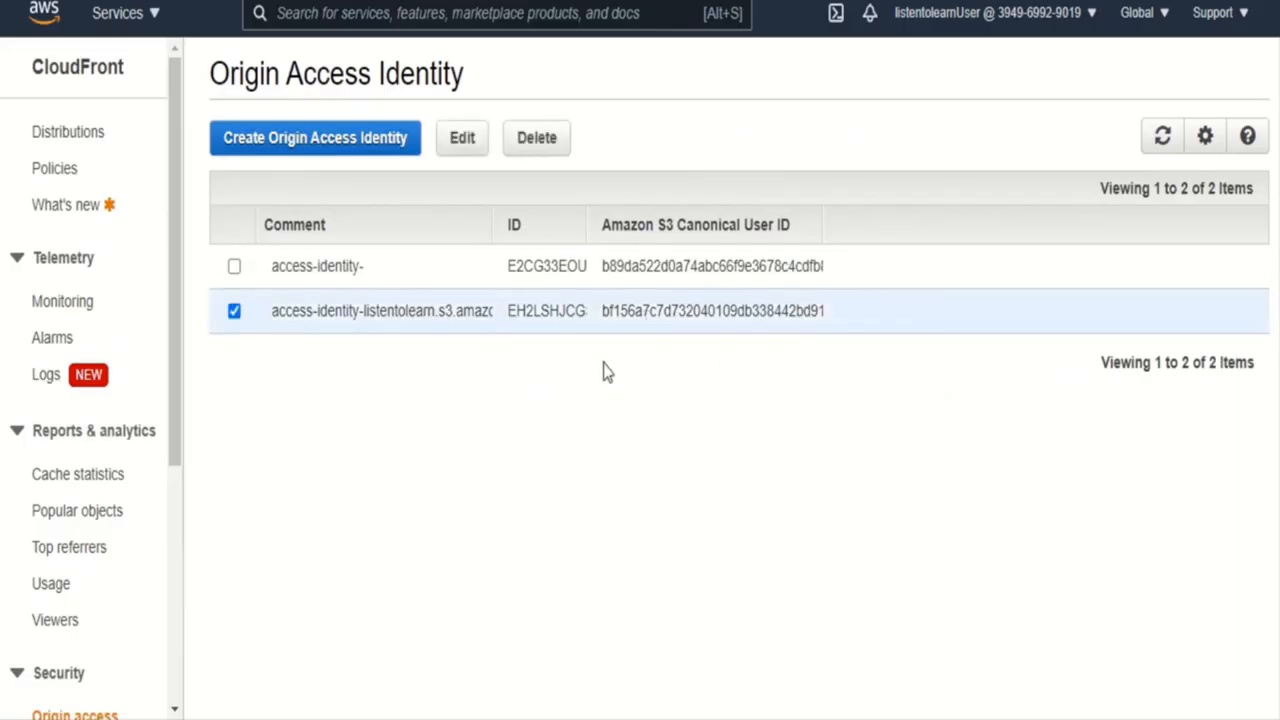
click(79, 140)
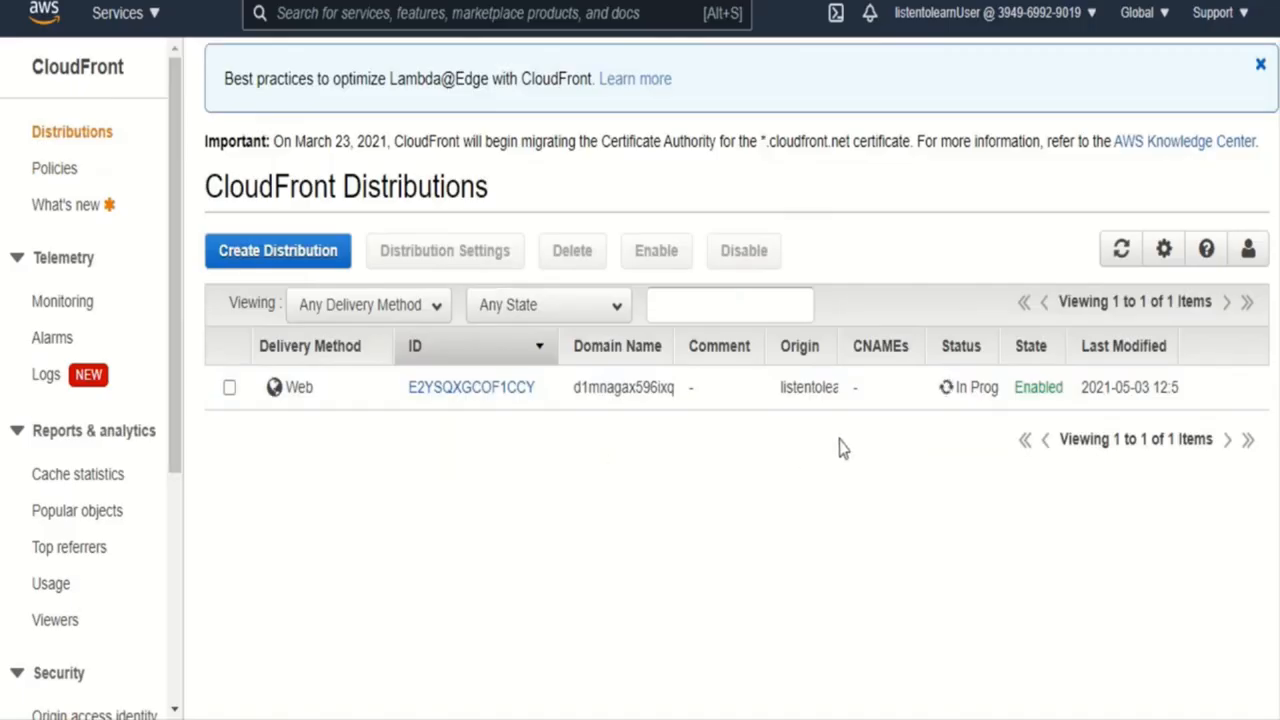
click(1121, 249)
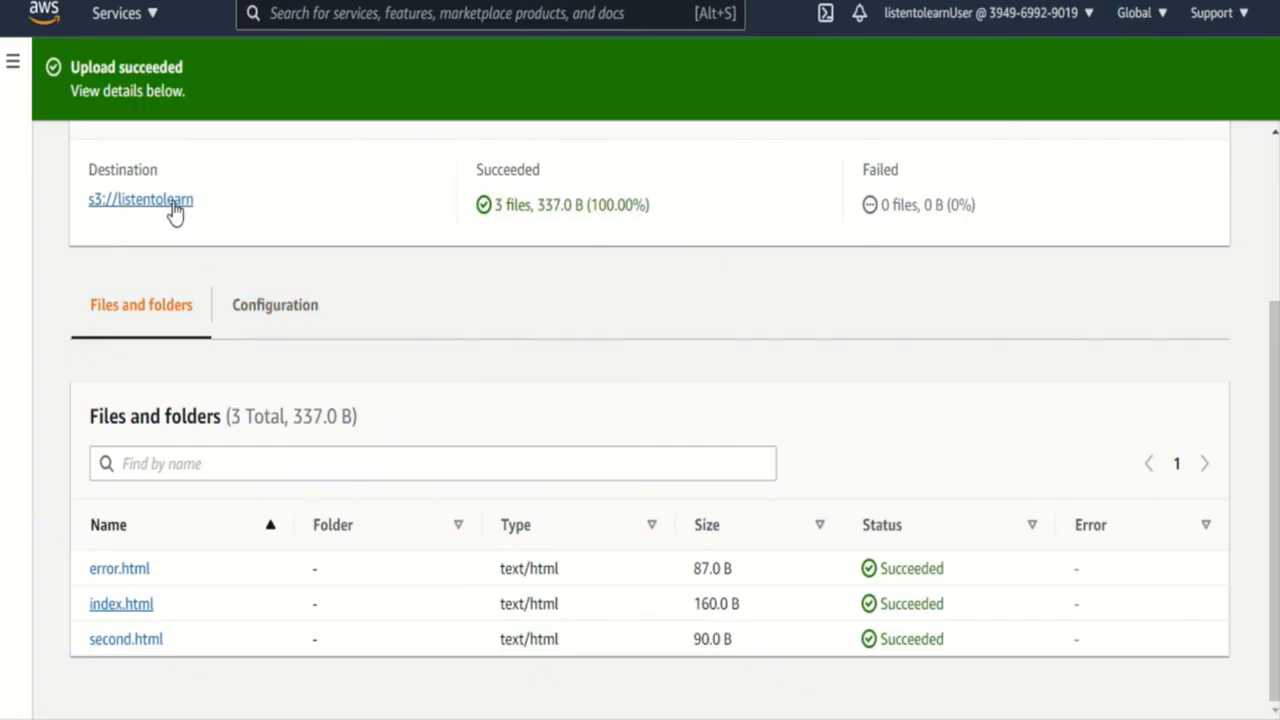
- Switch to S3 and display the bucket policy in the listentolearn bucket's permissions
click(147, 16)
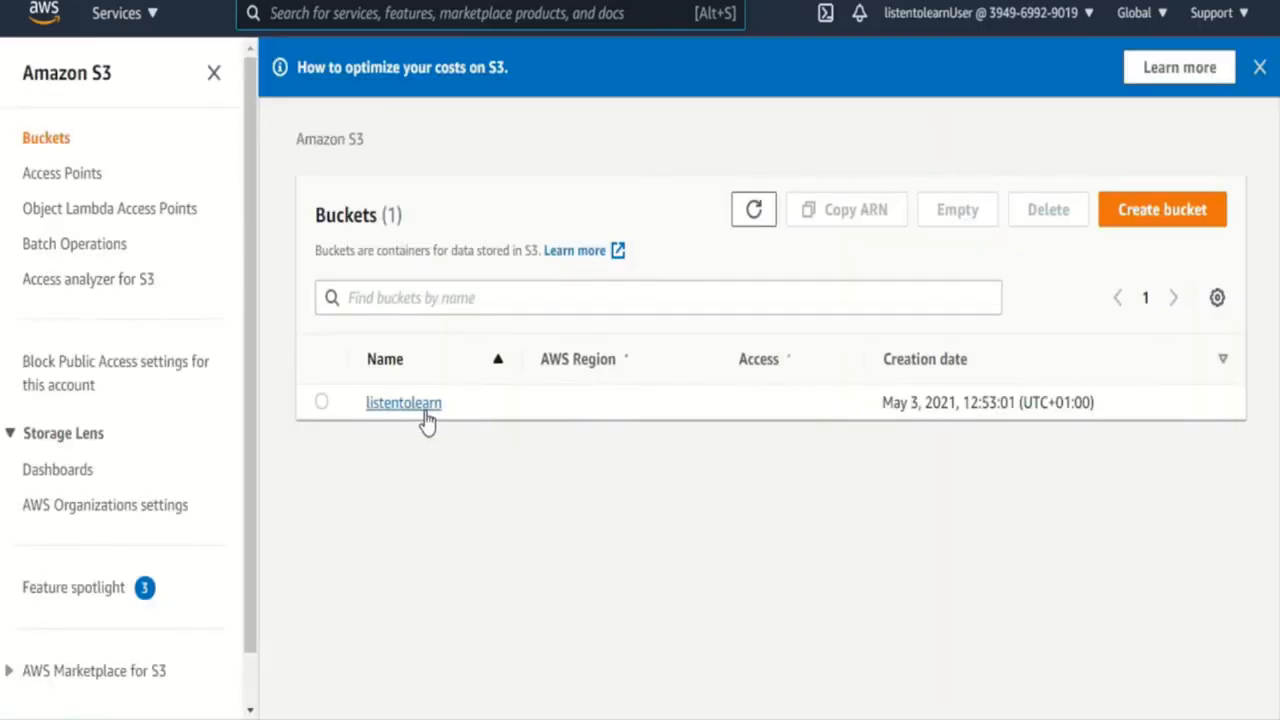
click(414, 408)
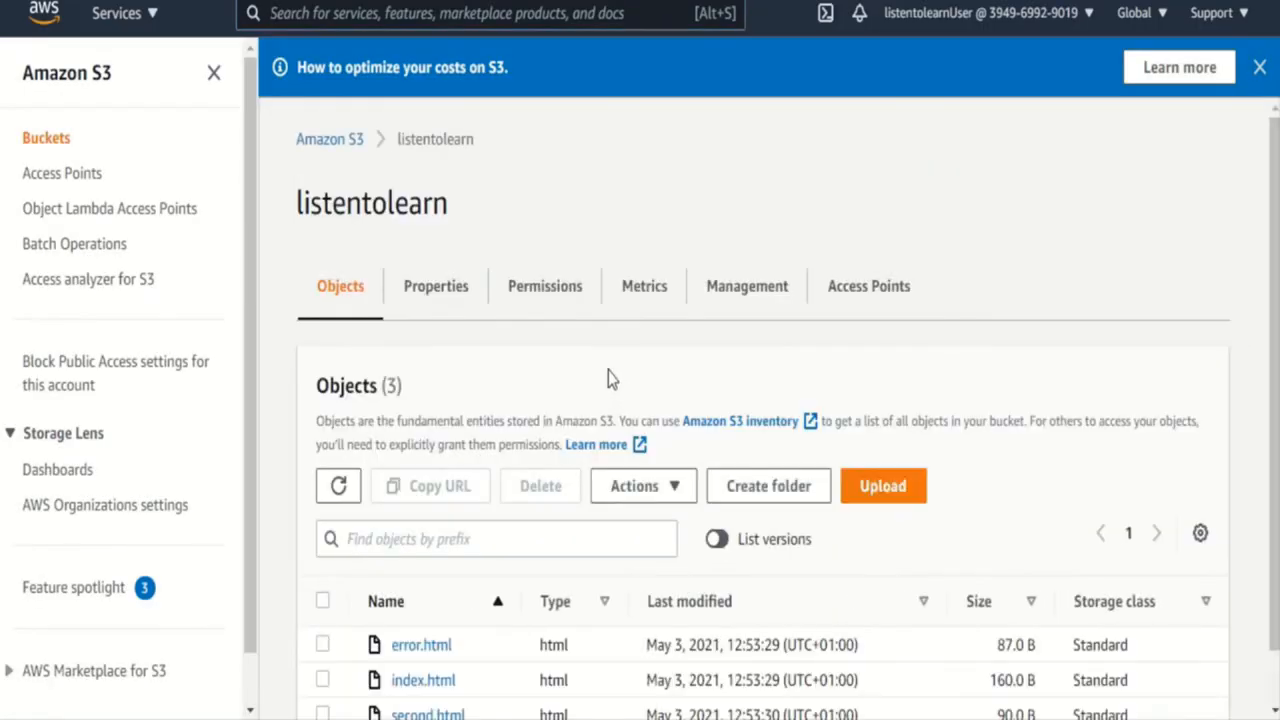
click(543, 292)
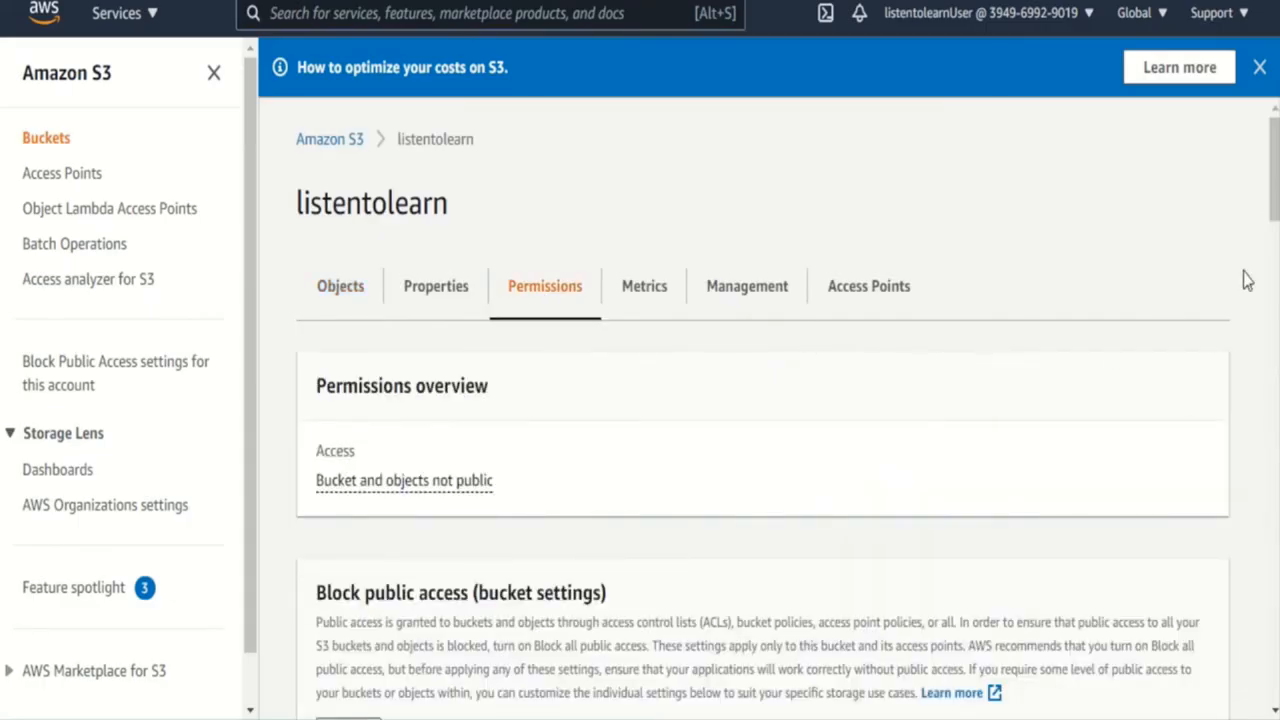
scroll(1274, 240, down, 2)
drag(1274, 240, 1274, 410)
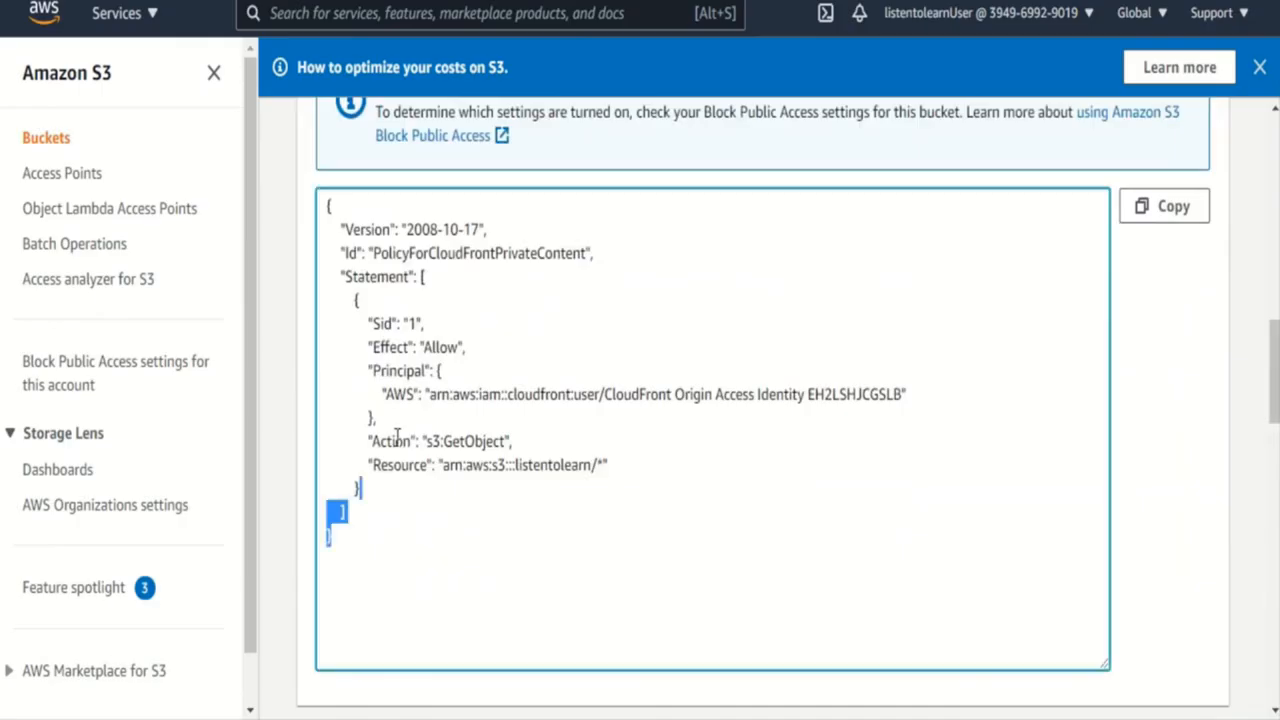
- Examine the bucket policy's allowed action and the origin access identity ID in its principal
click(400, 543)
key(ctrl+a)
click(698, 400)
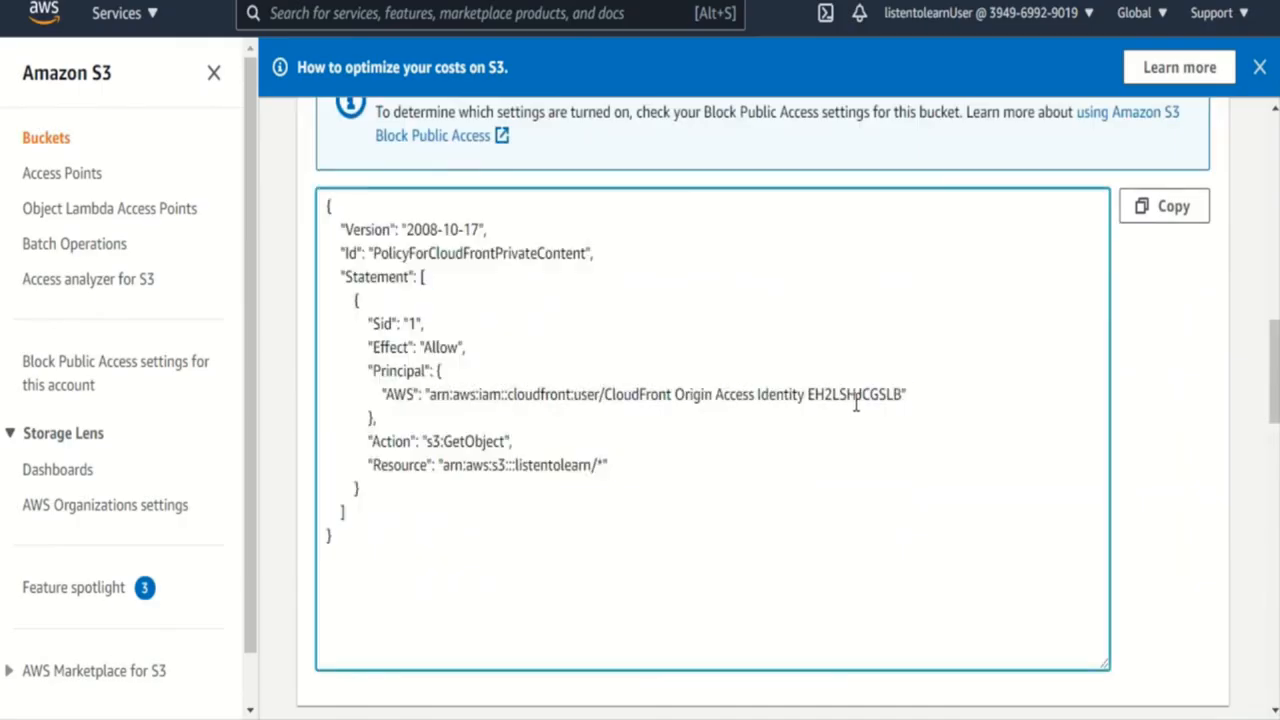
double_click(460, 441)
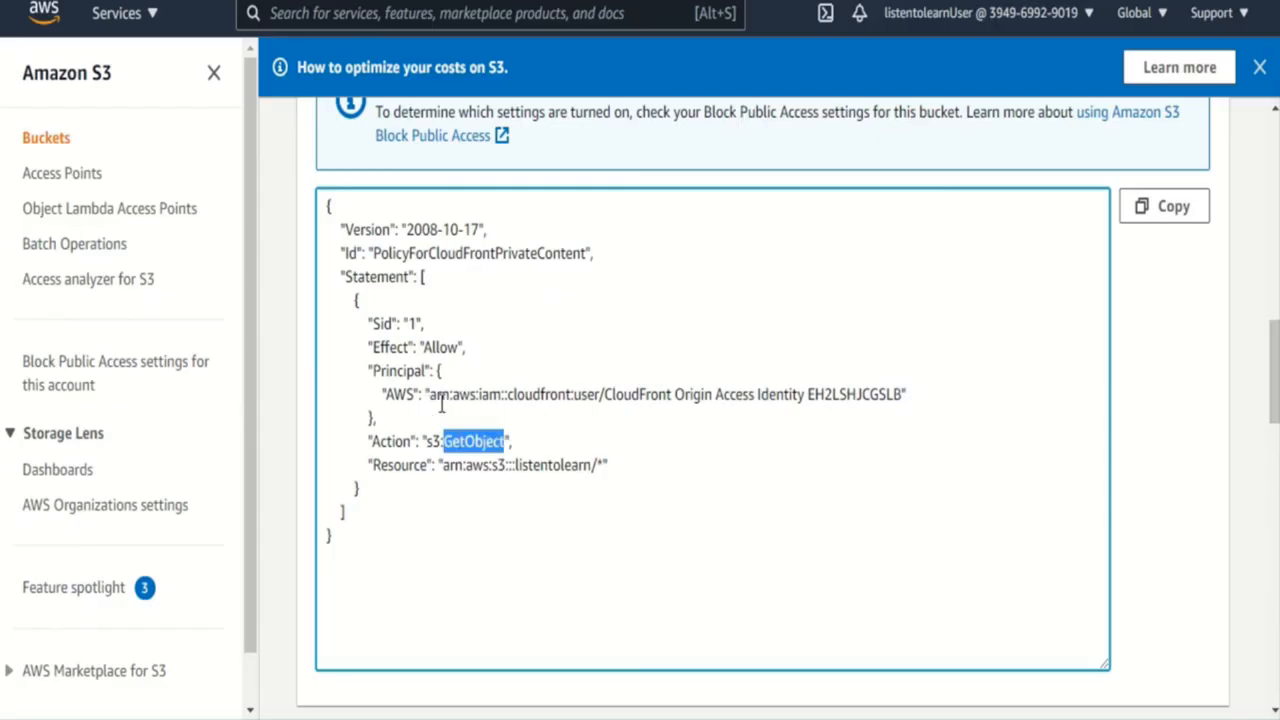
click(860, 398)
double_click(860, 398)
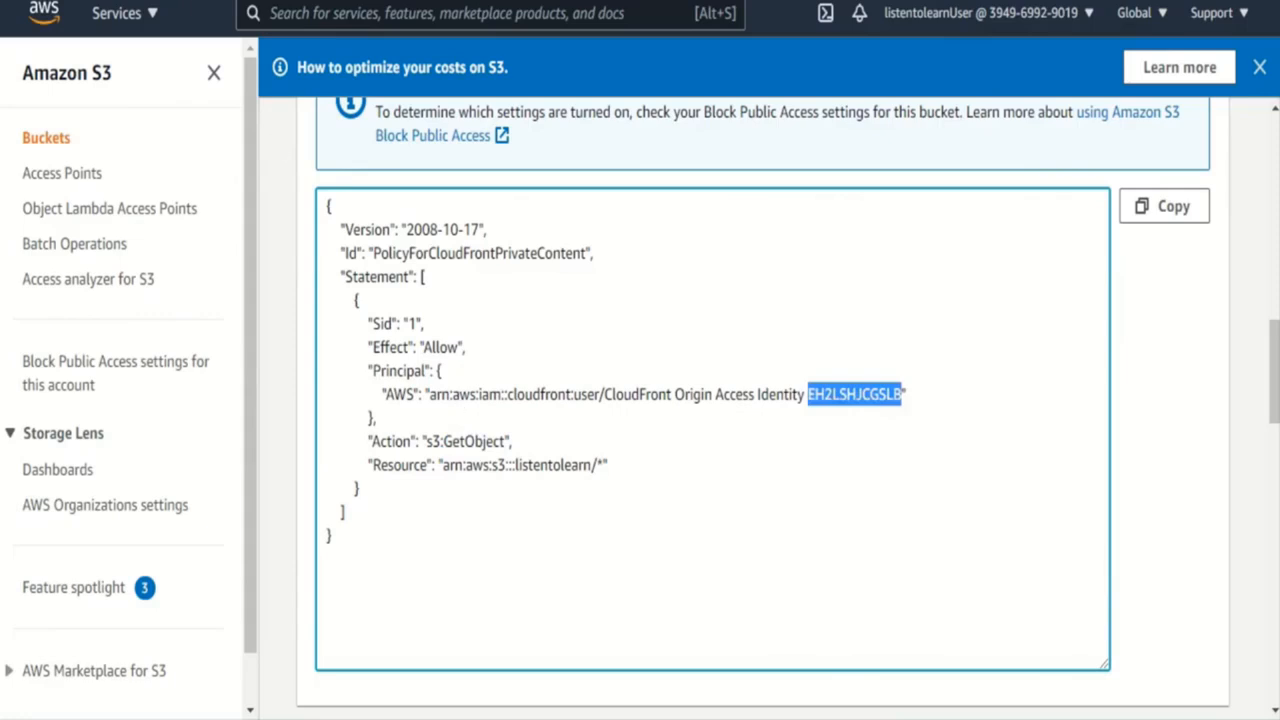
- Compare the listentolearn origin access identity's full ID in CloudFront with the principal ID in the S3 bucket policy
key(ctrl+Tab)
drag(180, 451, 180, 529)
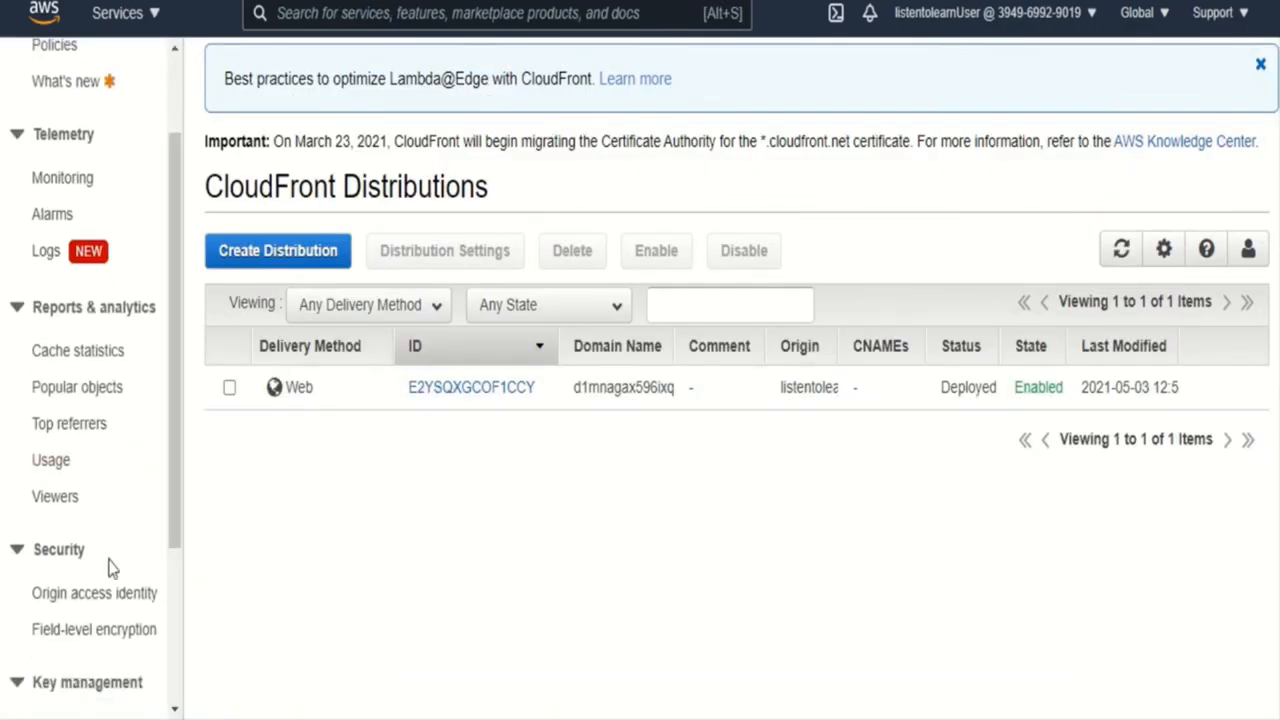
click(94, 595)
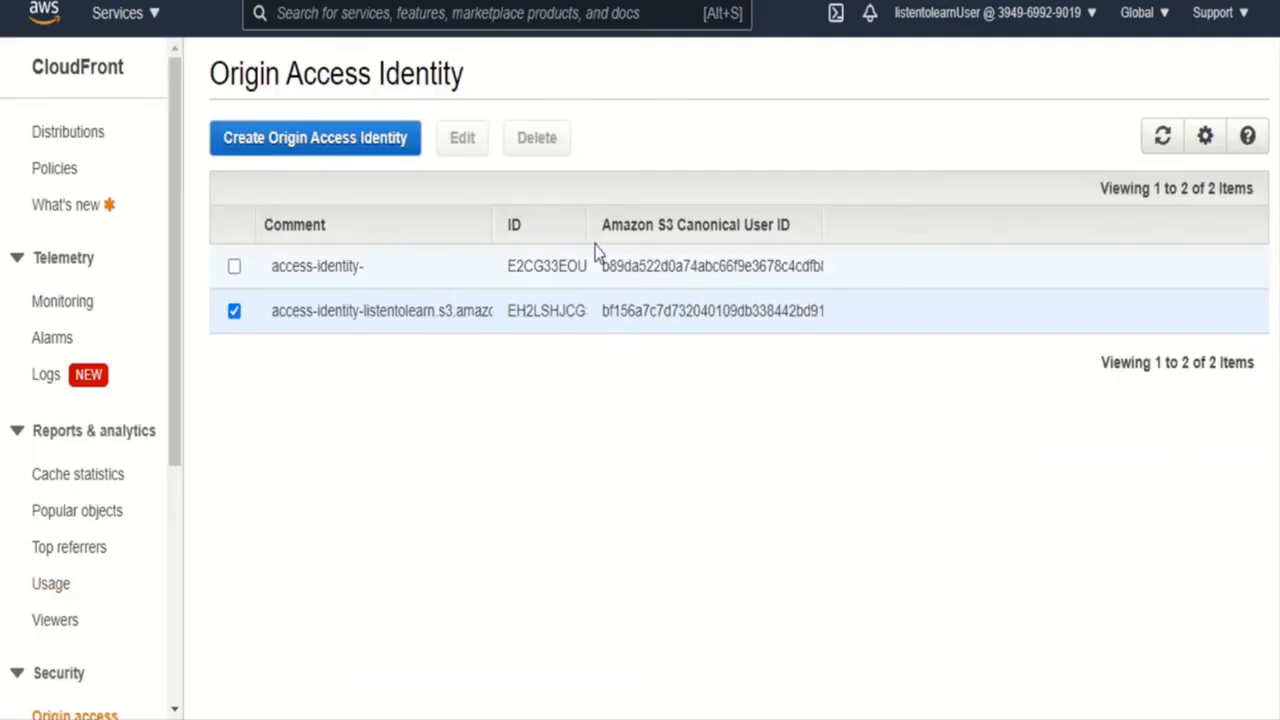
drag(586, 224, 712, 224)
double_click(549, 311)
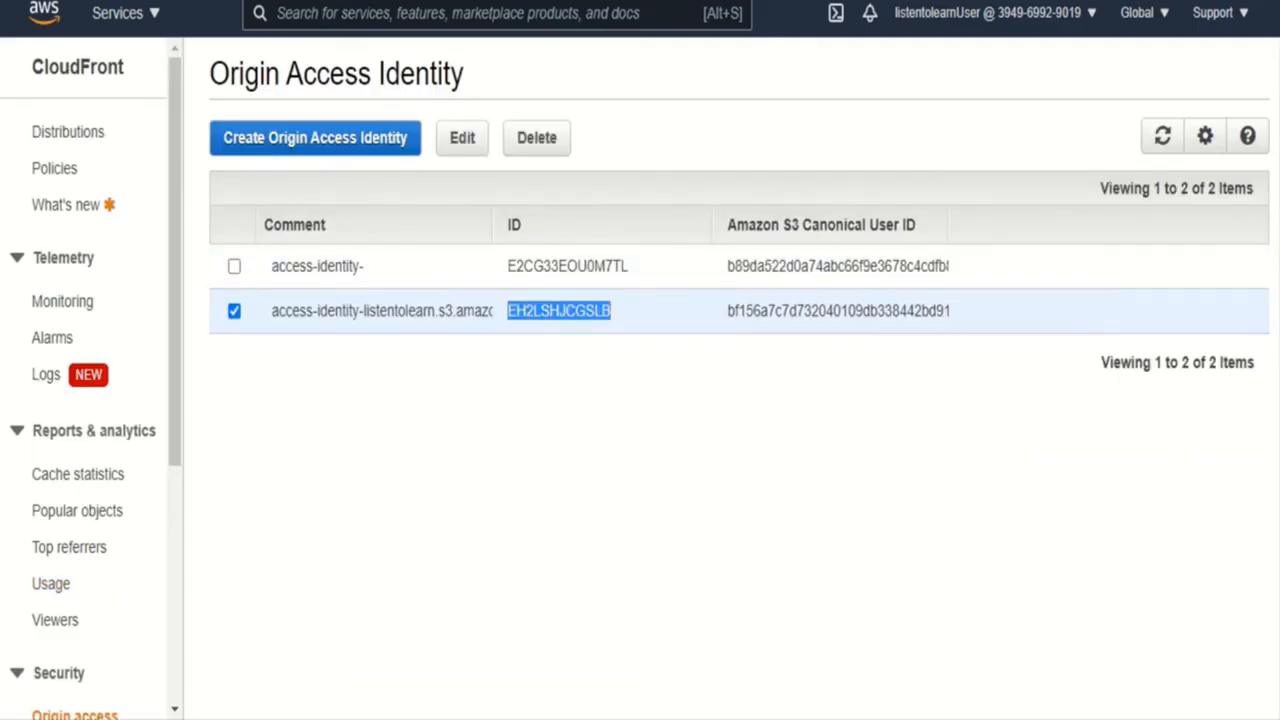
click(480, 1)
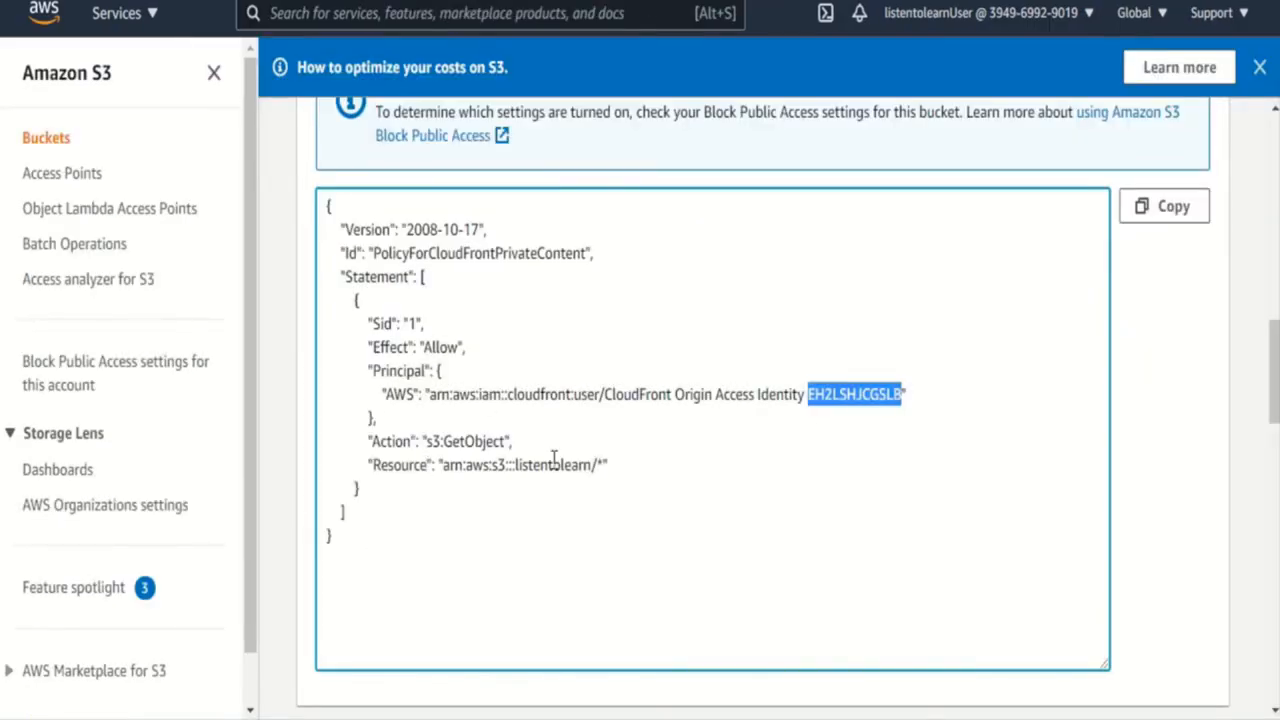
click(240, 1)
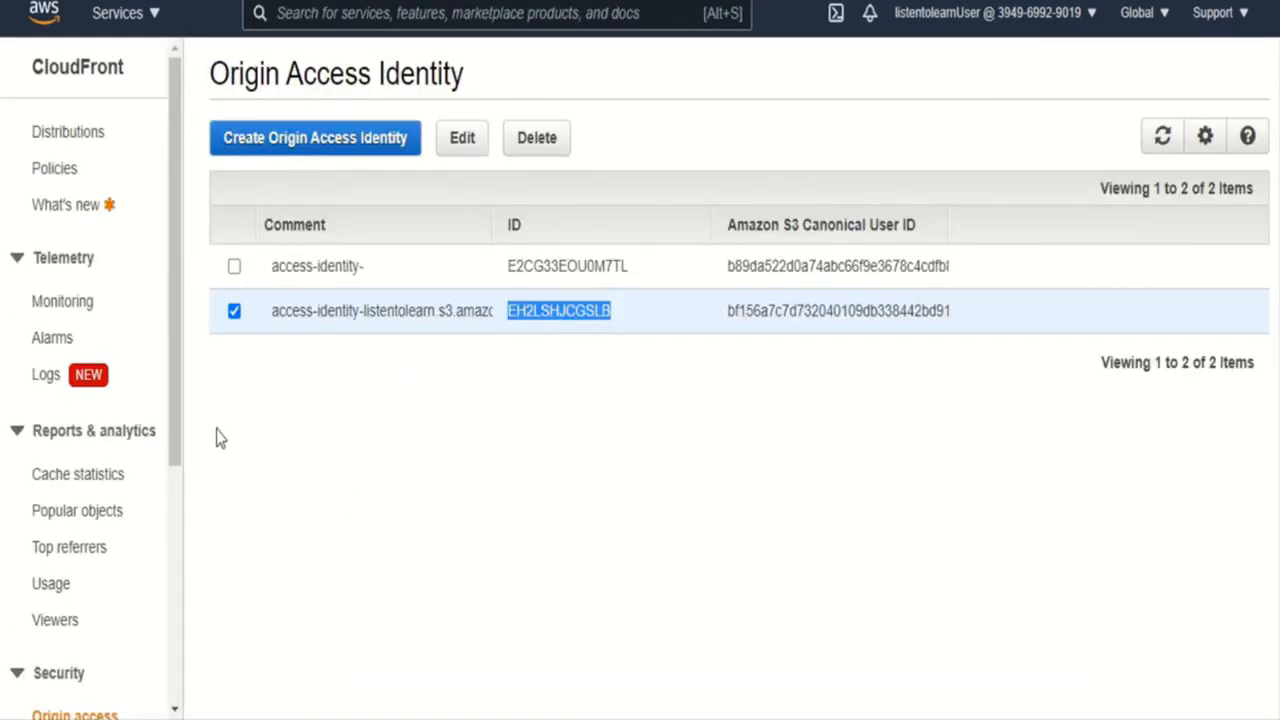
click(596, 456)
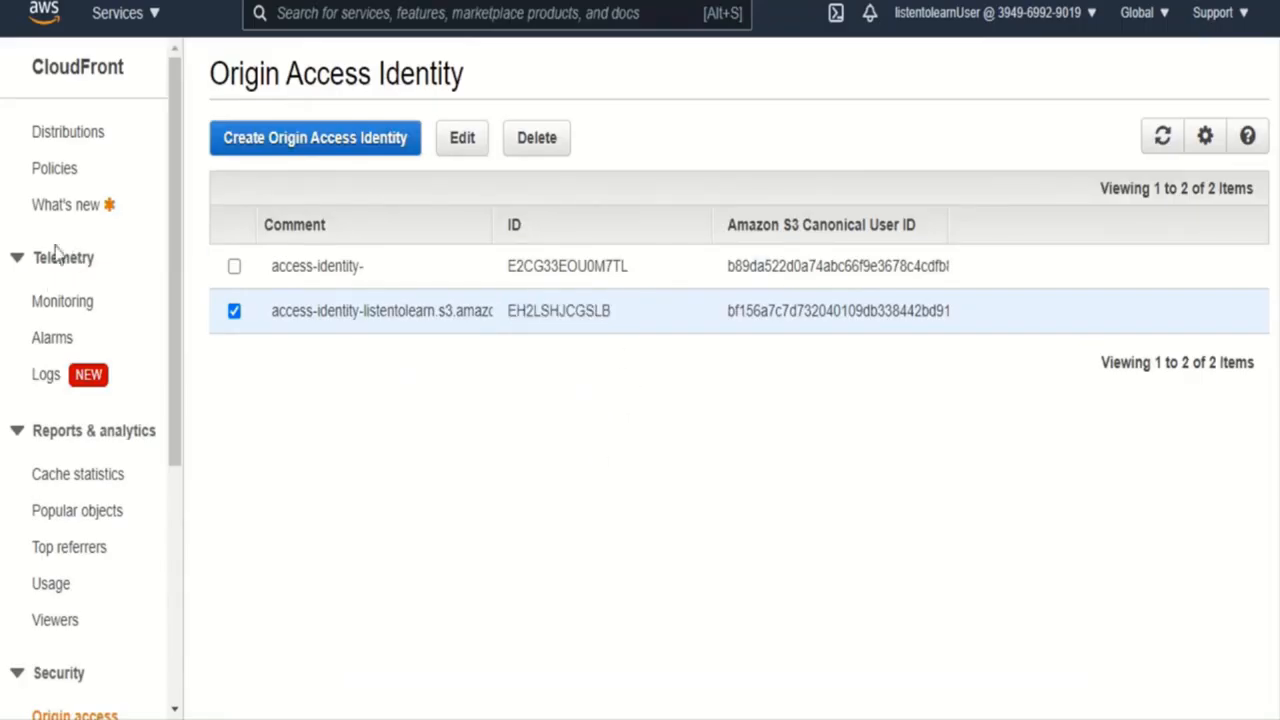
- Return to the CloudFront distributions list, widen the Domain Name column and copy the distribution's full domain name
click(40, 132)
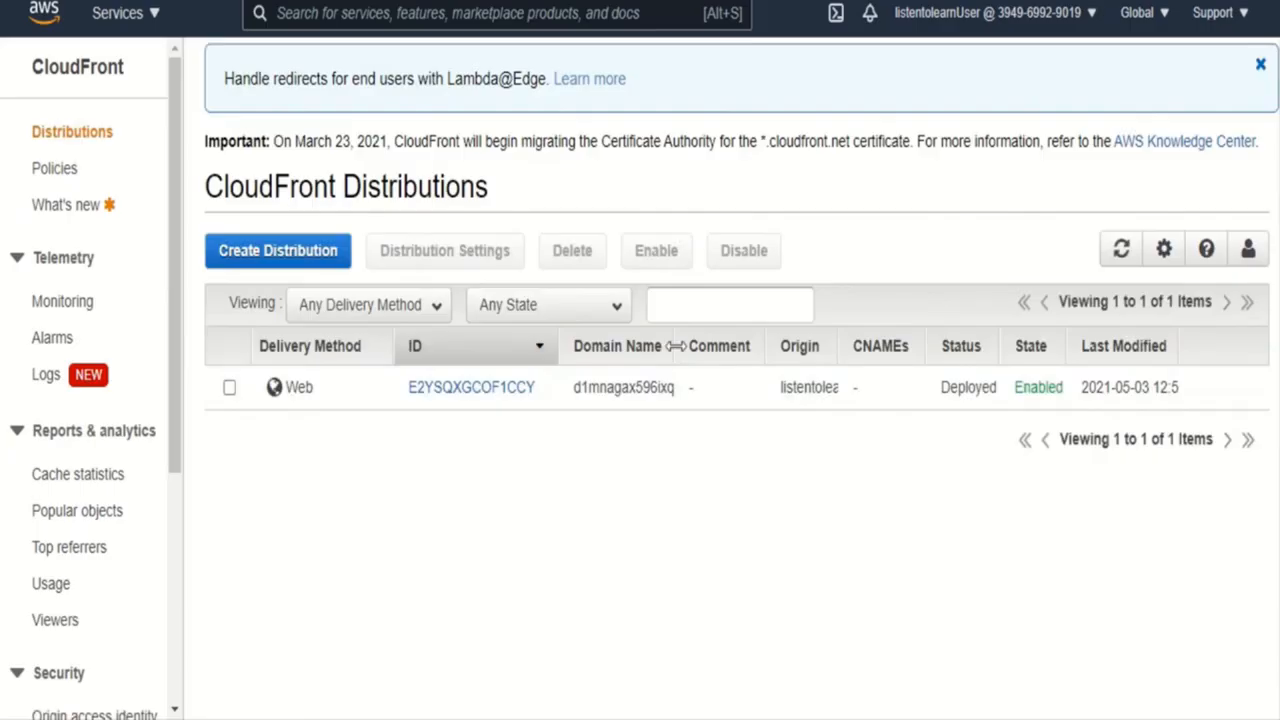
drag(667, 346, 863, 368)
drag(762, 389, 574, 396)
key(ctrl+c)
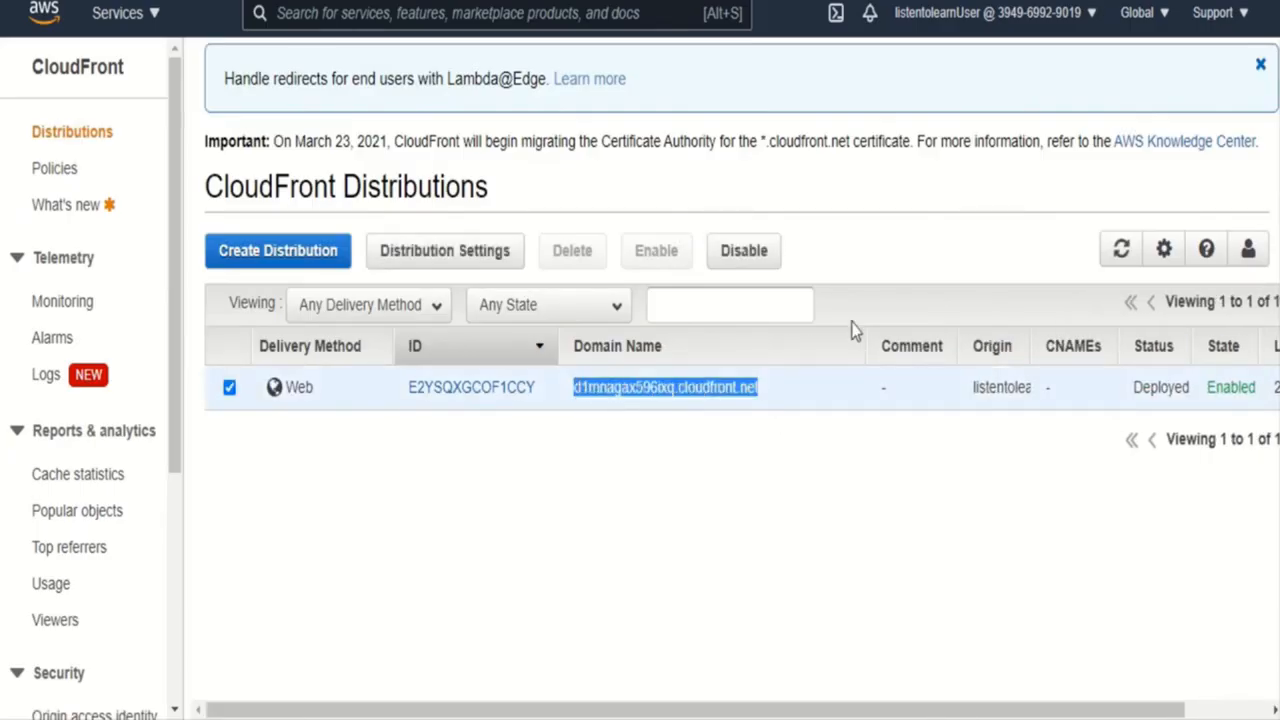
- Load d1mnagax596ixq.cloudfront.net/index.html in a new incognito browser window
key(ctrl+shift+n)
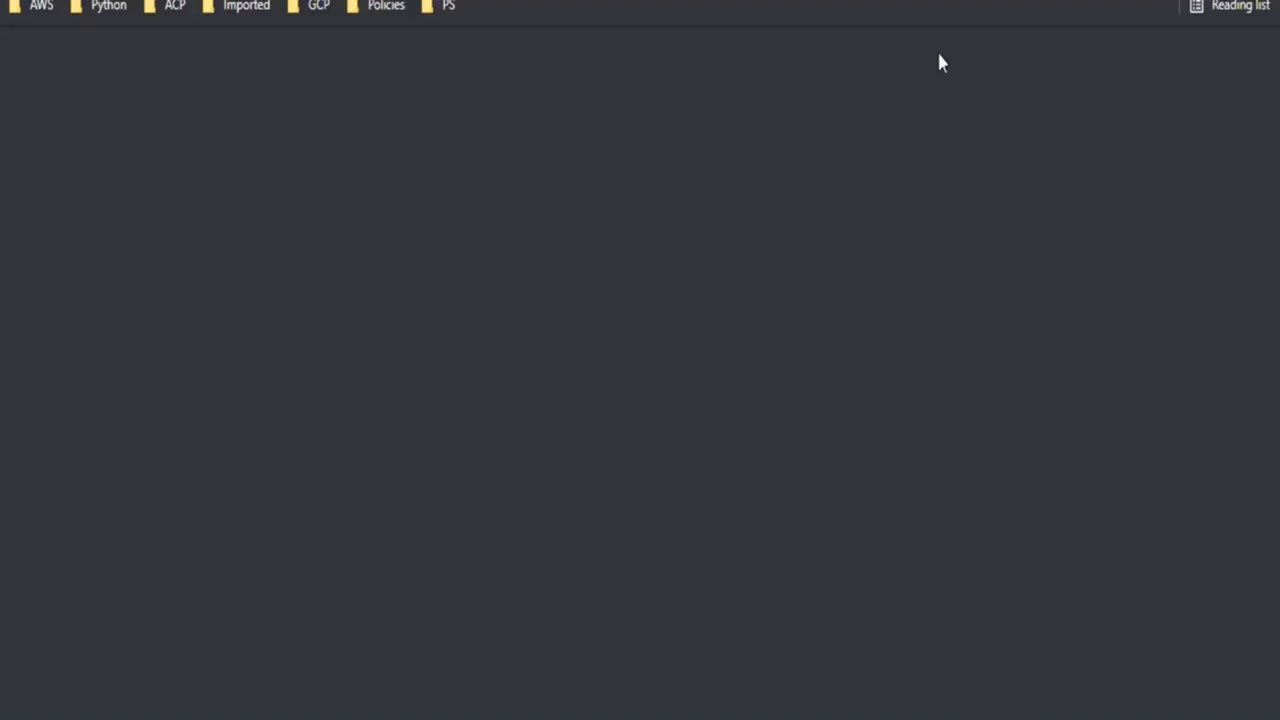
key(ctrl+v)
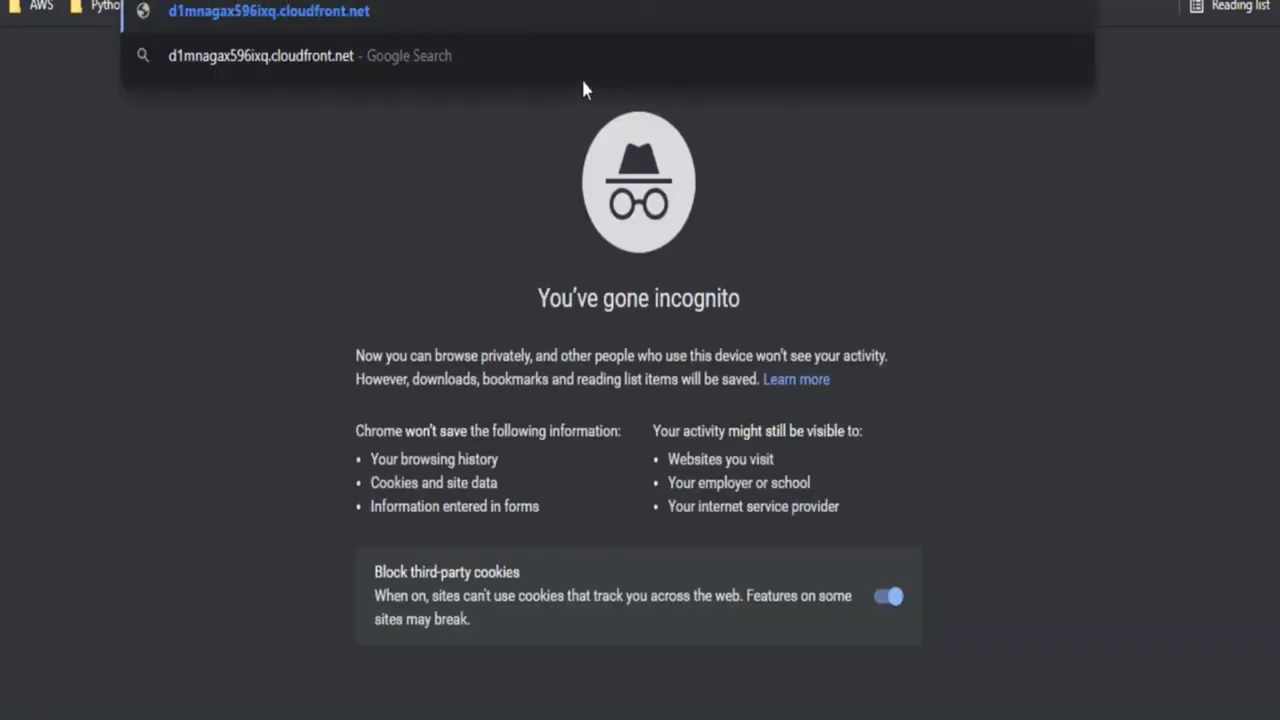
text(/inde)
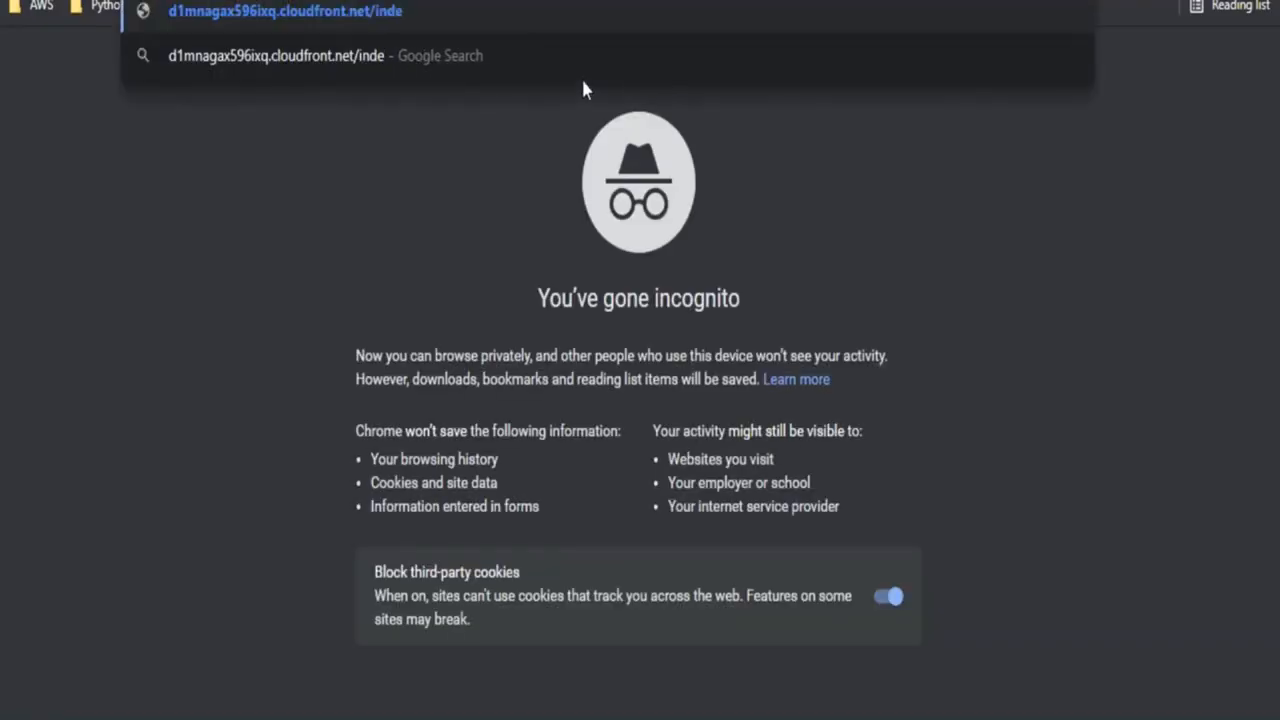
text(z.html)
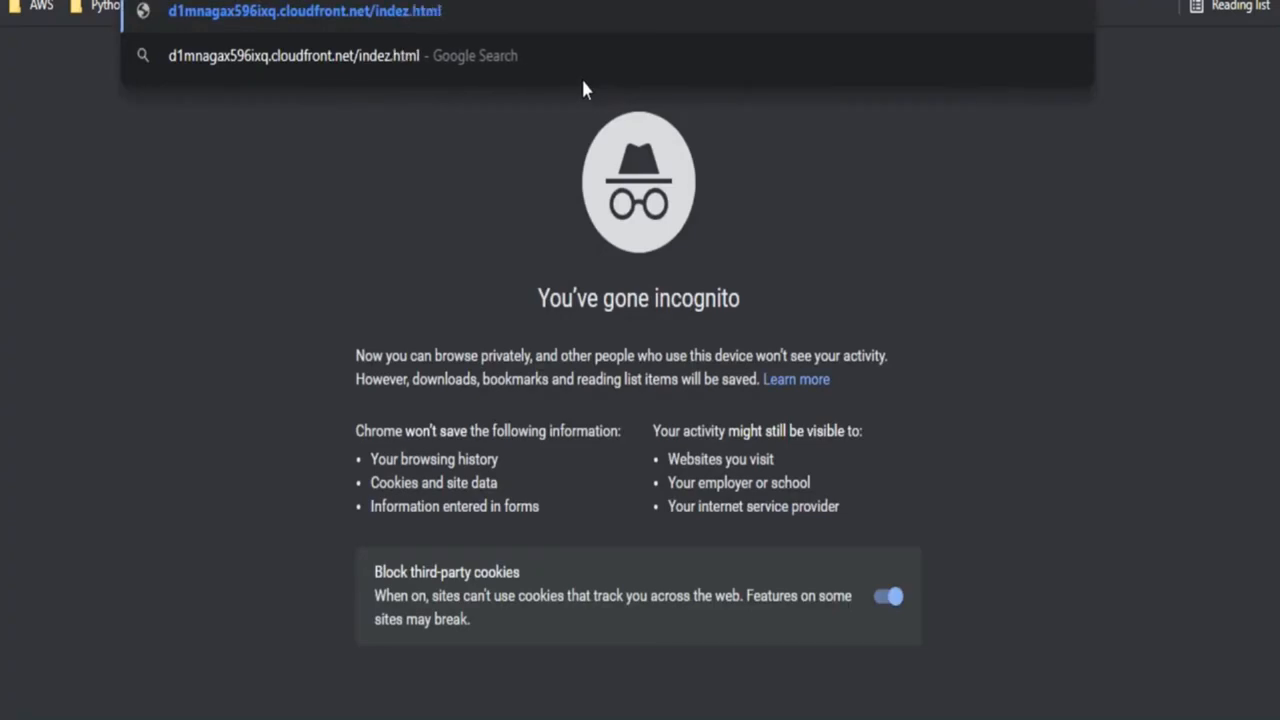
key(Left)
key(Left)
key(Left)
key(Left)
key(Left)
key(BackSpace)
text(x)
key(Return)
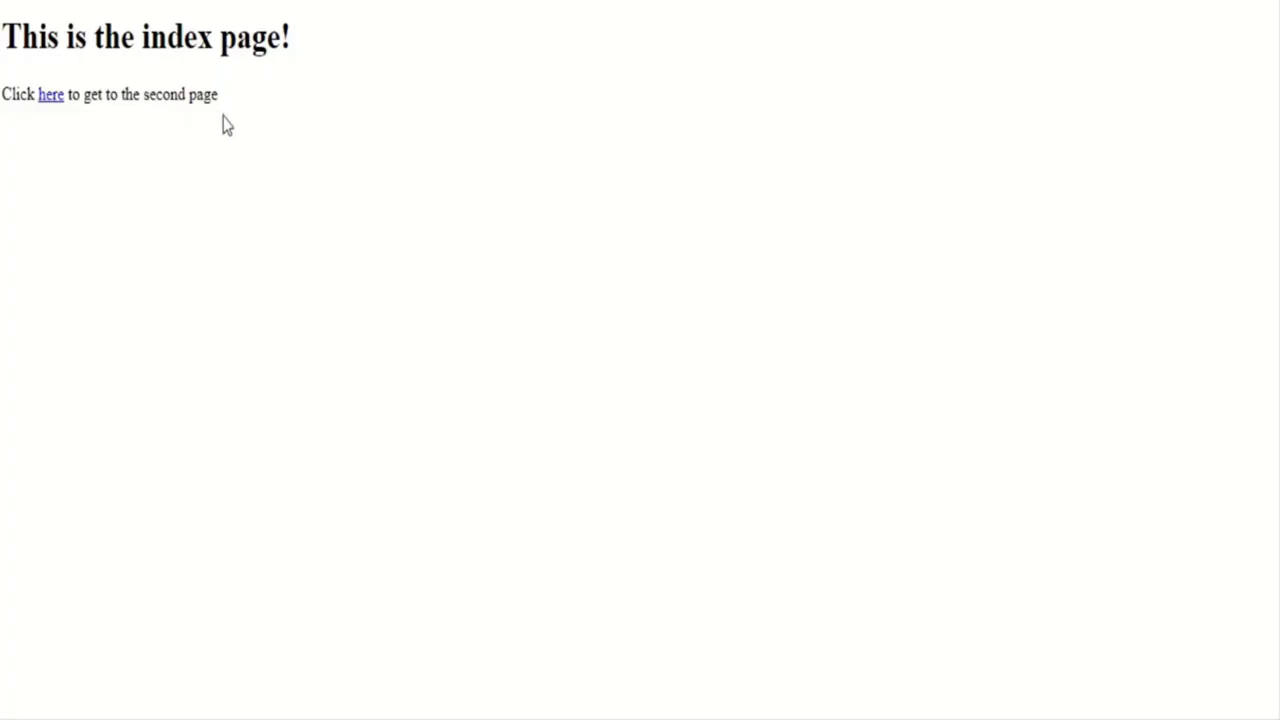
- Follow the index page's link to the second page, and go back to the index page
click(57, 97)
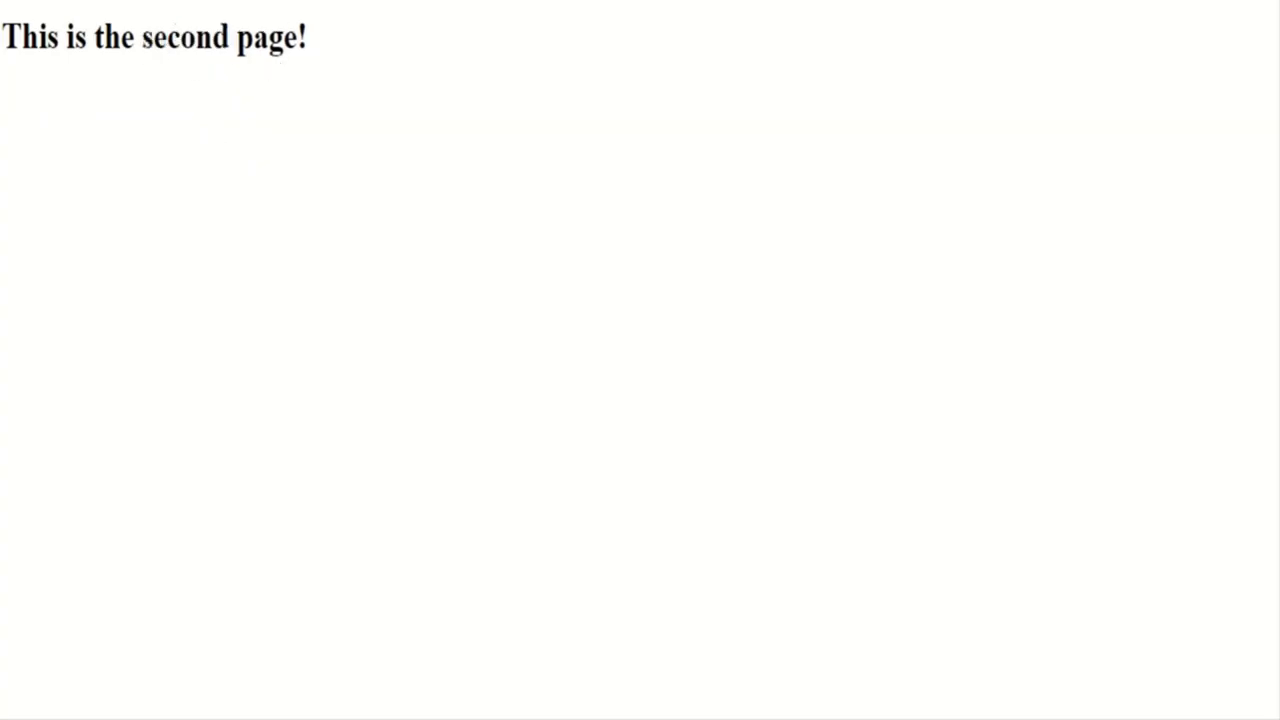
click(20, 0)
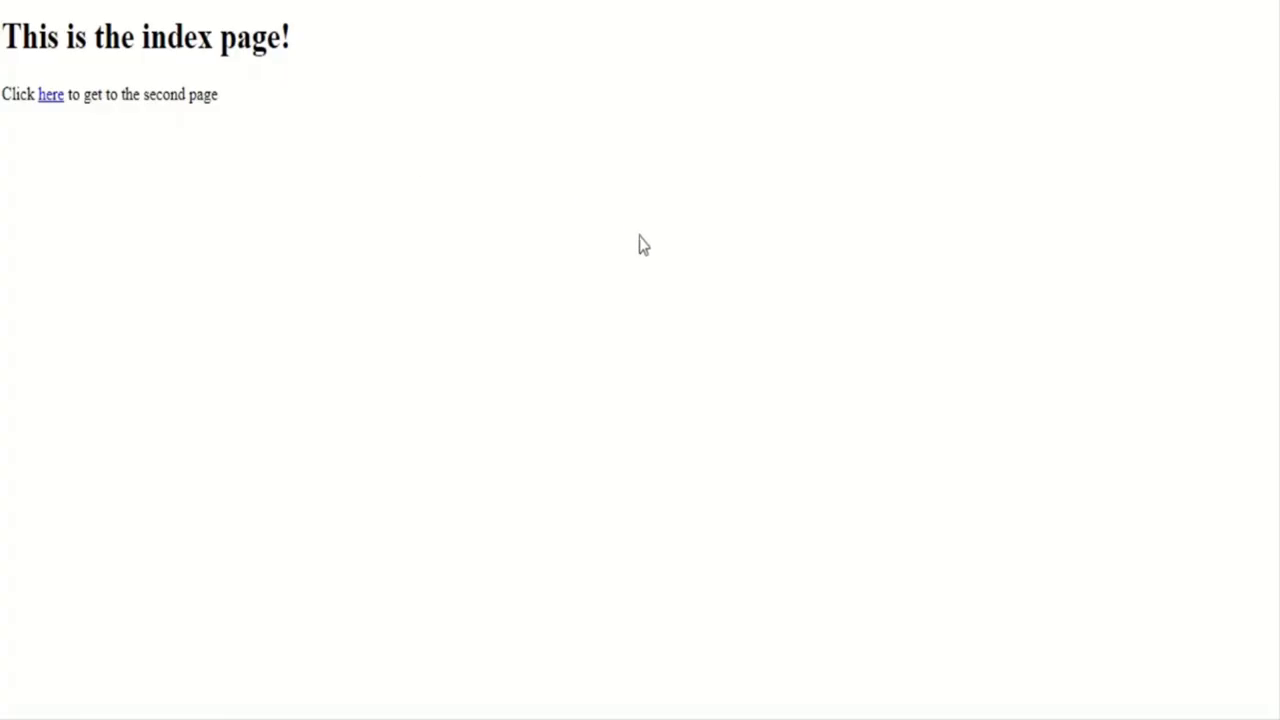
mouse_move(620, 2)
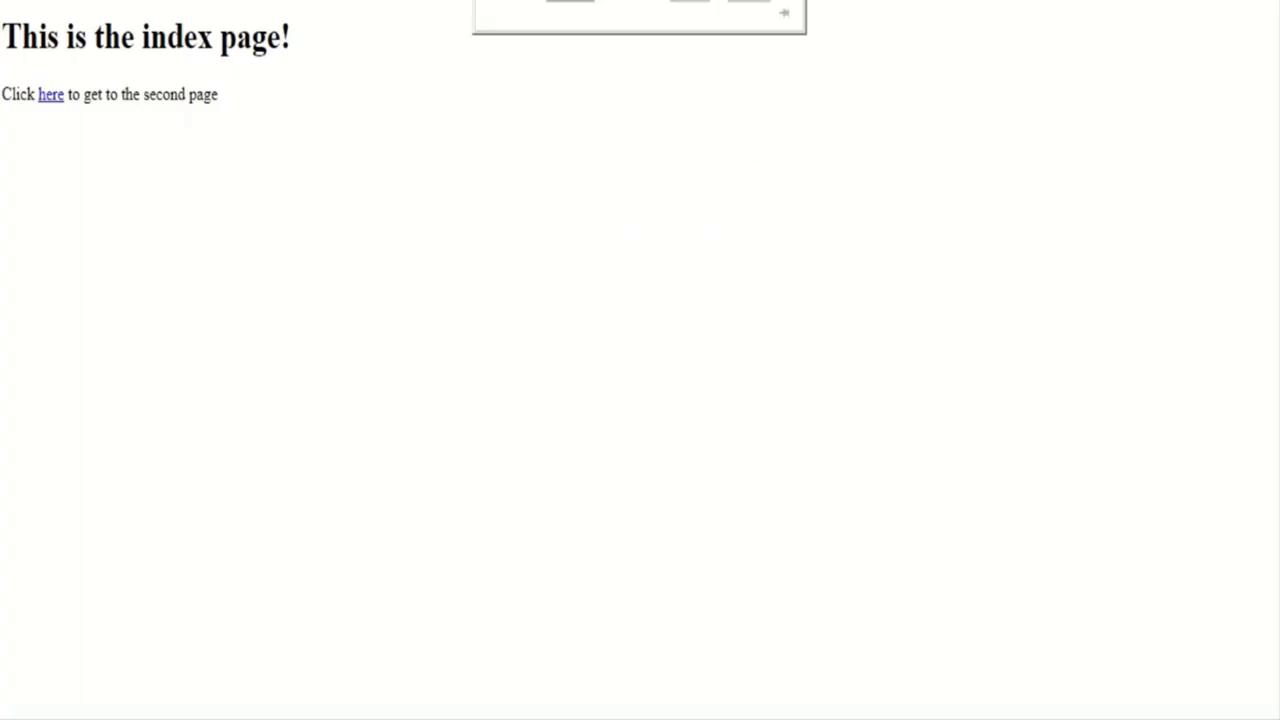